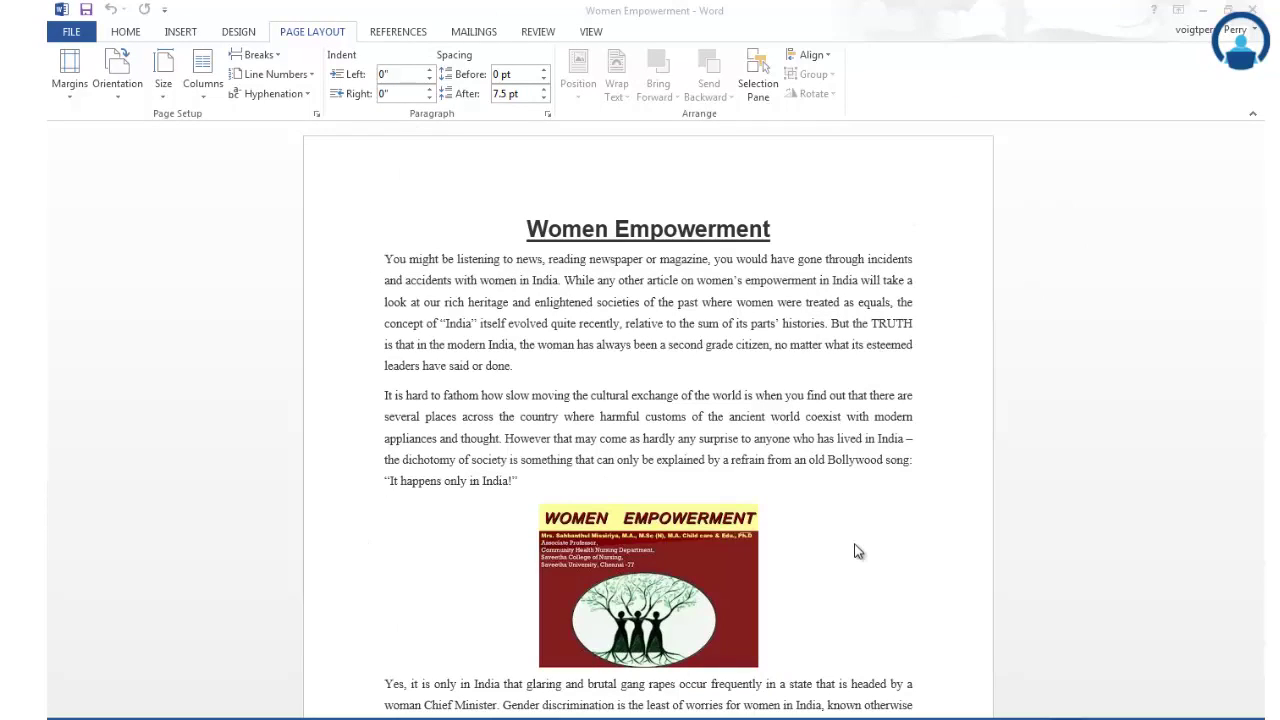
- Apply the Narrow margin preset to the document, and switch the margins back to the Normal preset
{"action": "scroll", "coordinate": [841, 537], "scroll_direction": "down", "scroll_amount": 5}
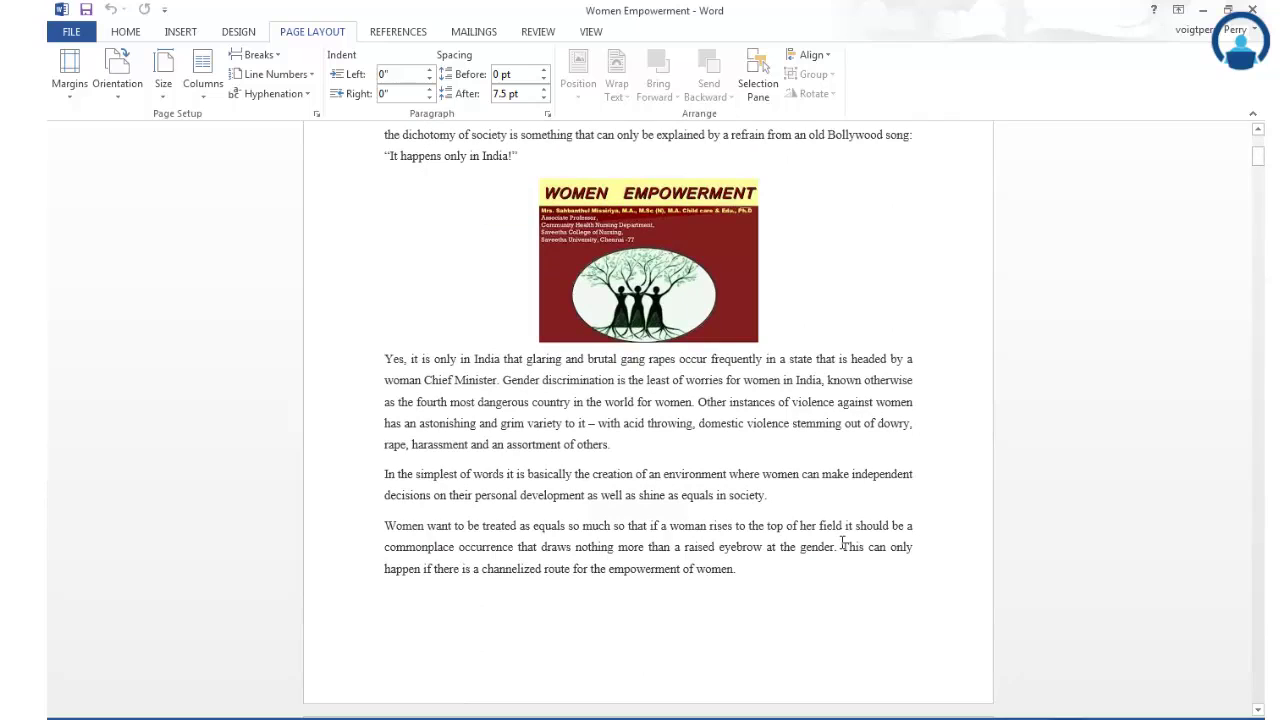
{"action": "scroll", "coordinate": [789, 480], "scroll_direction": "up", "scroll_amount": 4}
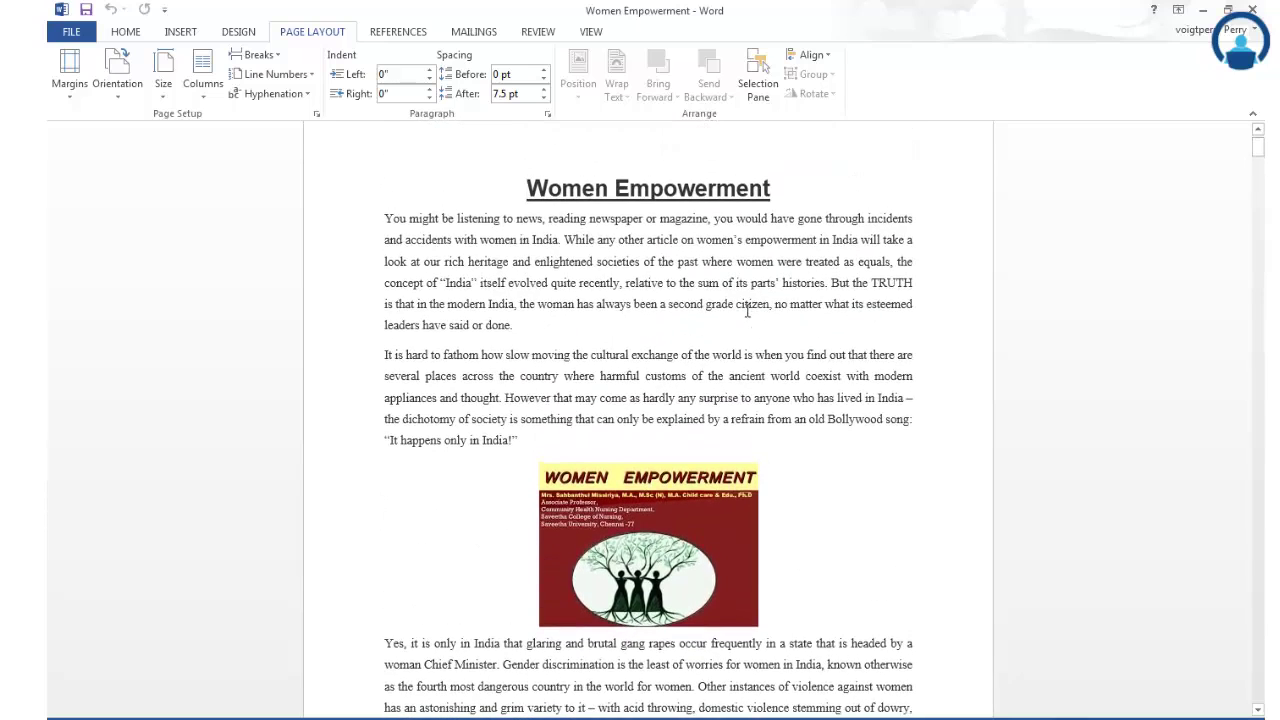
{"action": "scroll", "coordinate": [750, 310], "scroll_direction": "up", "scroll_amount": 1}
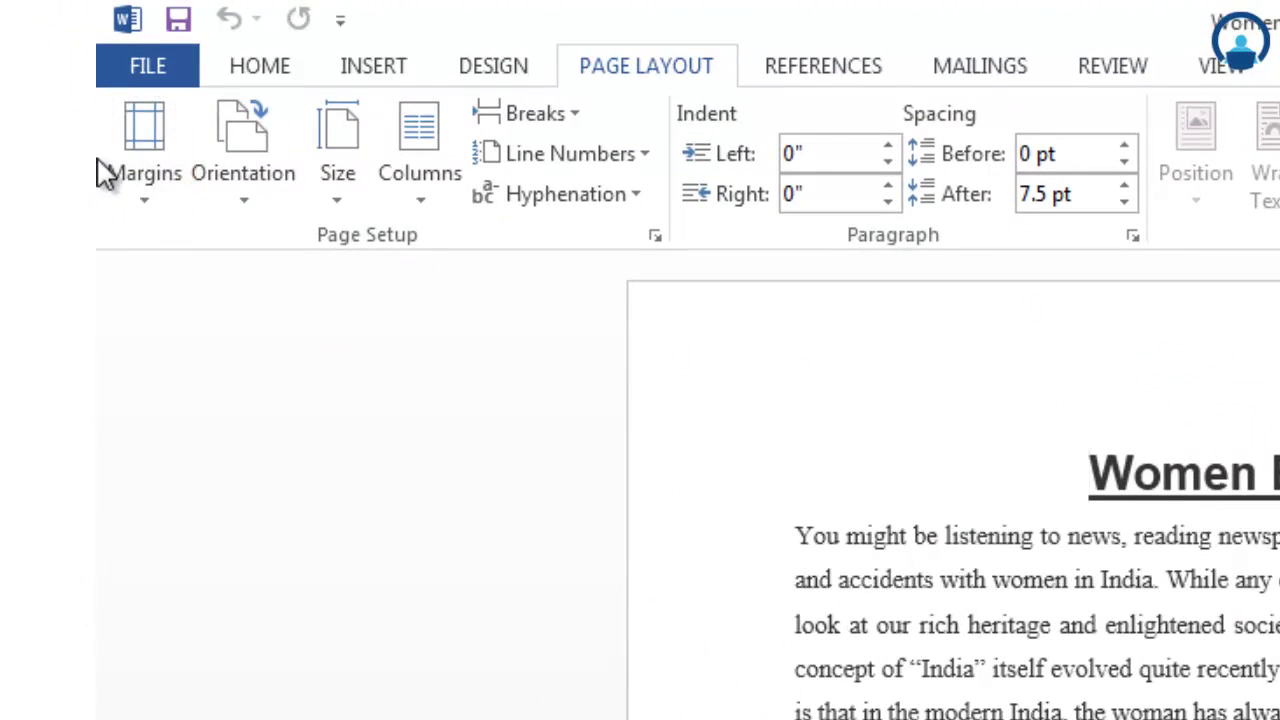
{"action": "left_click", "coordinate": [145, 191]}
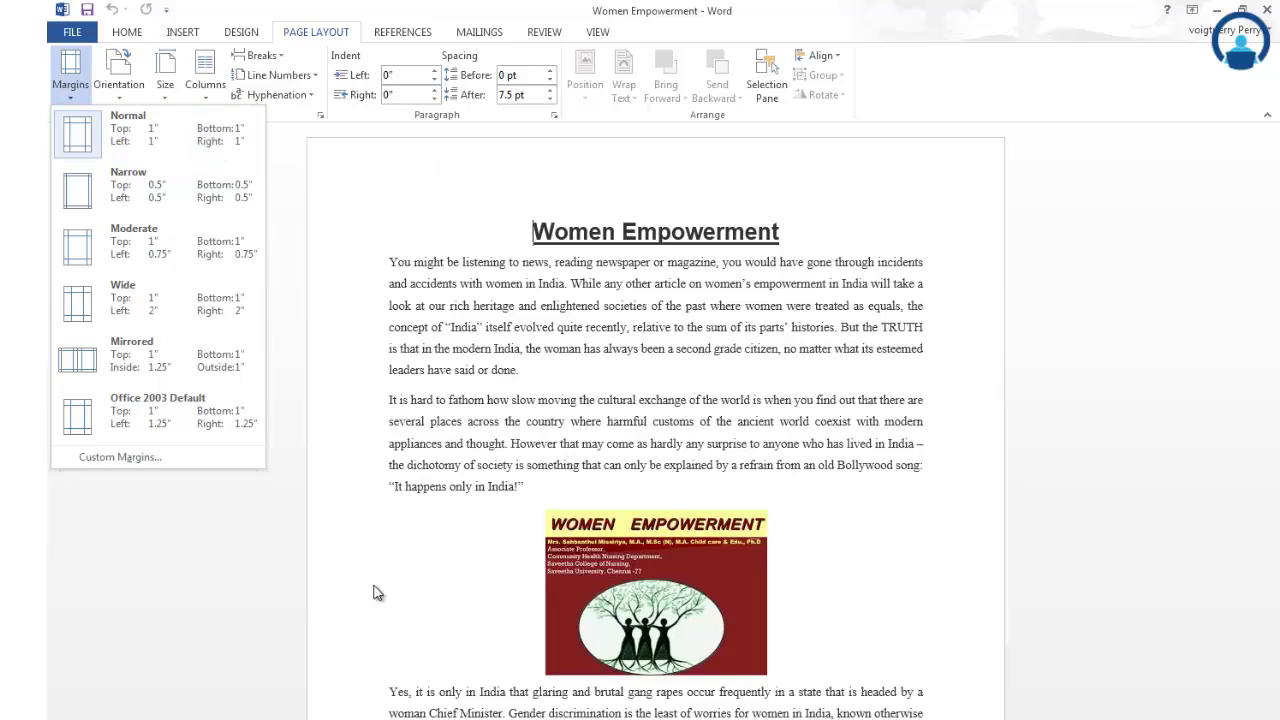
{"action": "left_click", "coordinate": [155, 200]}
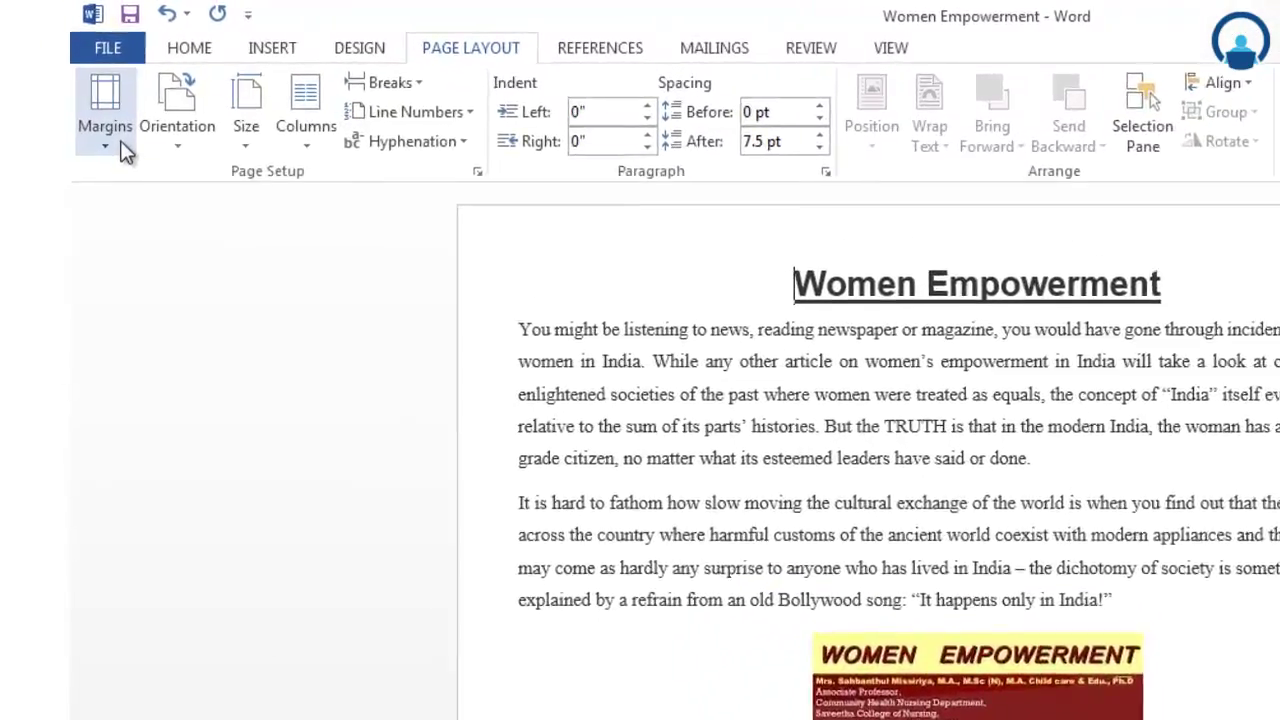
{"action": "left_click", "coordinate": [79, 82]}
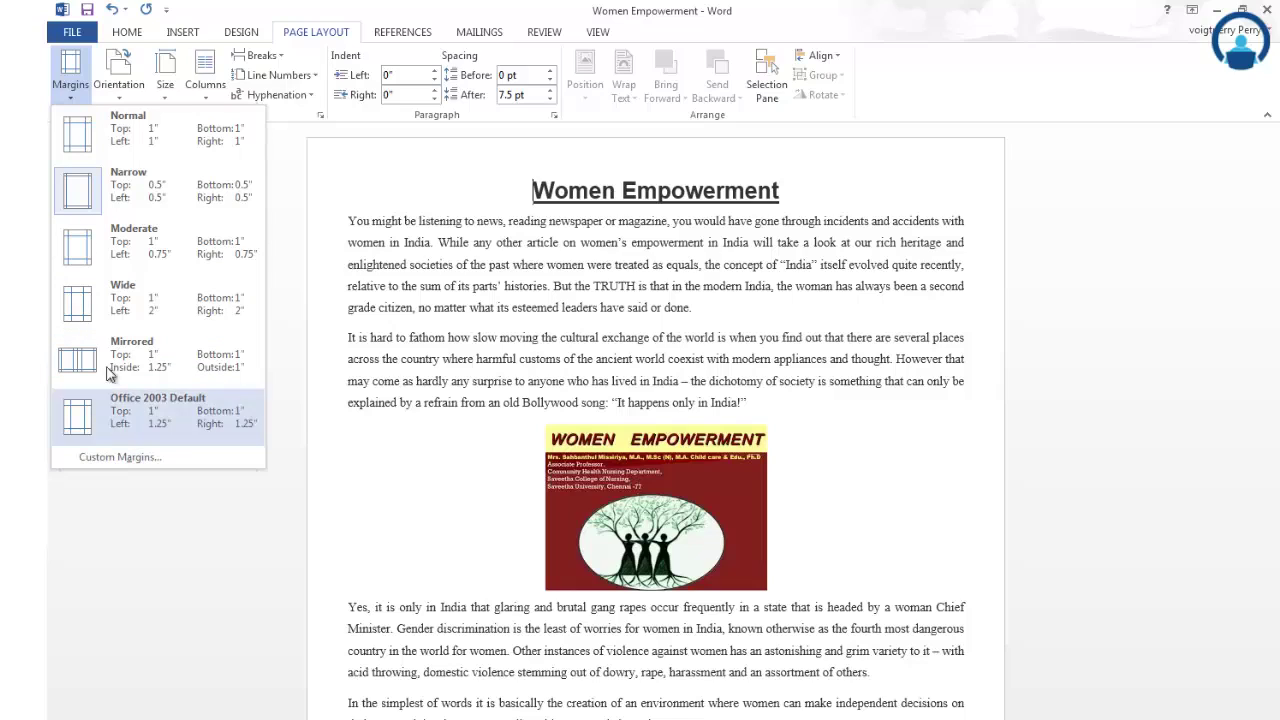
{"action": "left_click", "coordinate": [107, 136]}
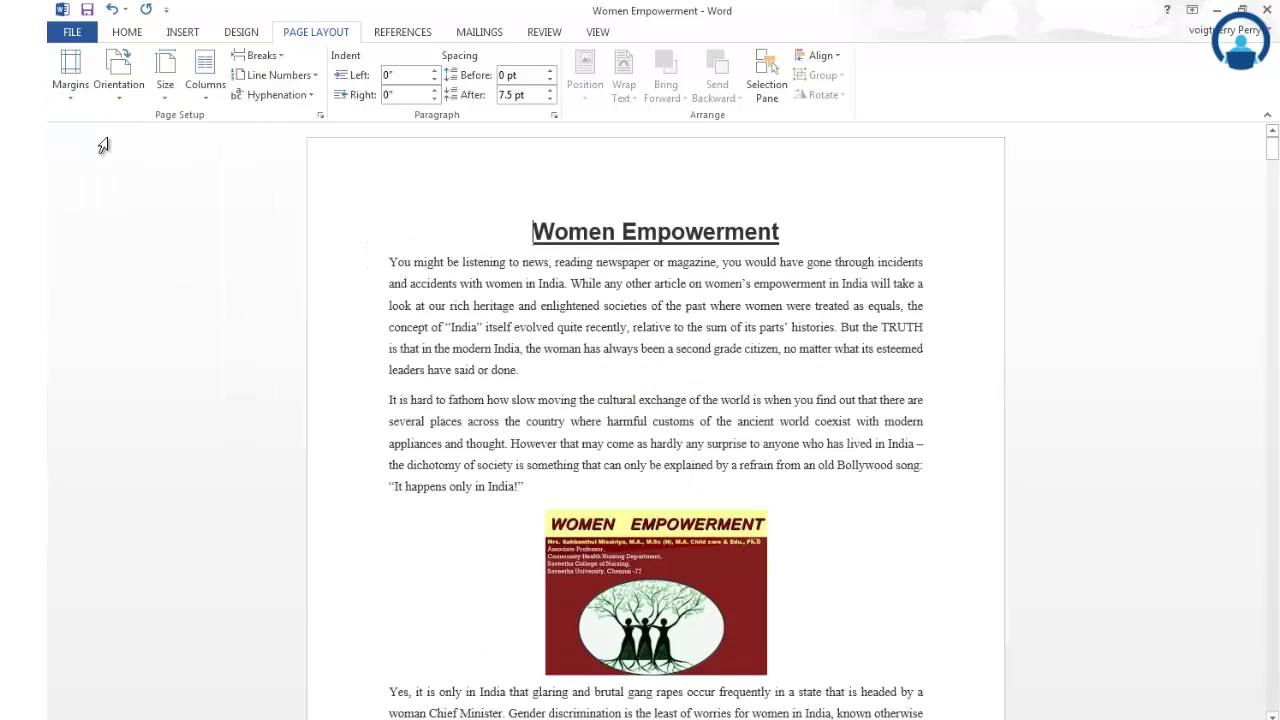
- Add a gutter at the left of the pages for the whole document using custom margins, and apply it
{"action": "left_click", "coordinate": [74, 96]}
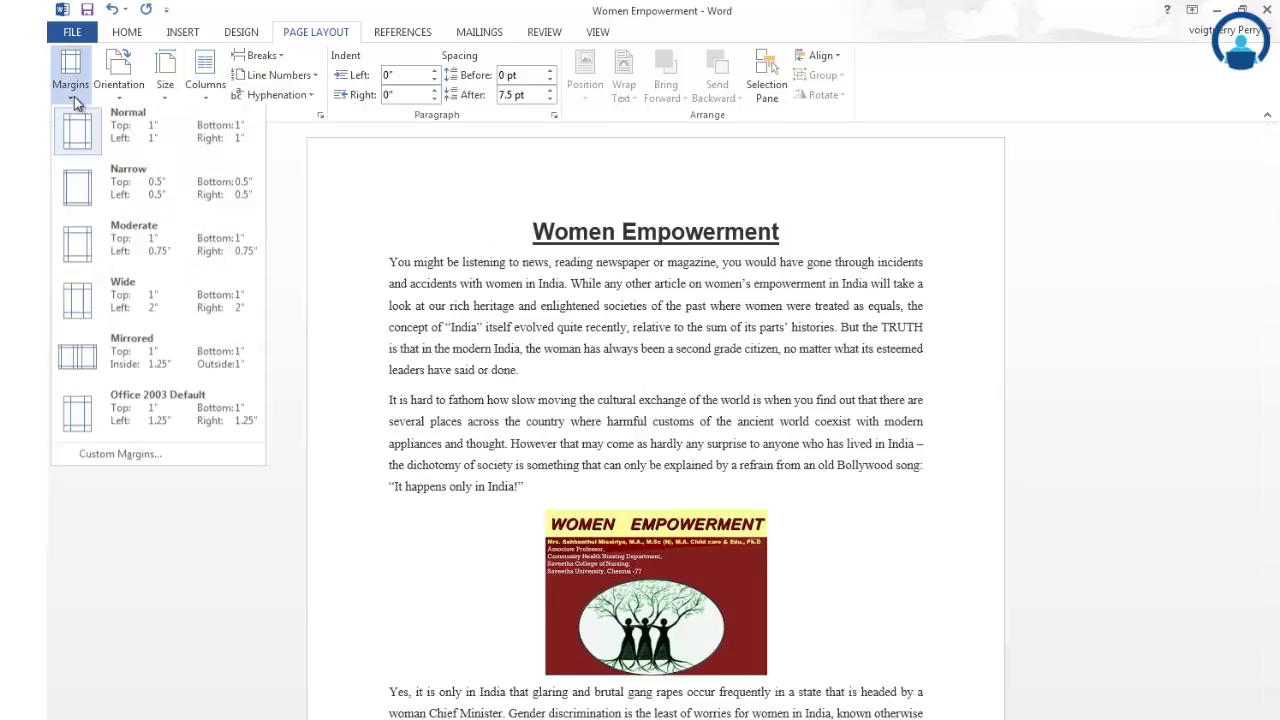
{"action": "left_click", "coordinate": [127, 456]}
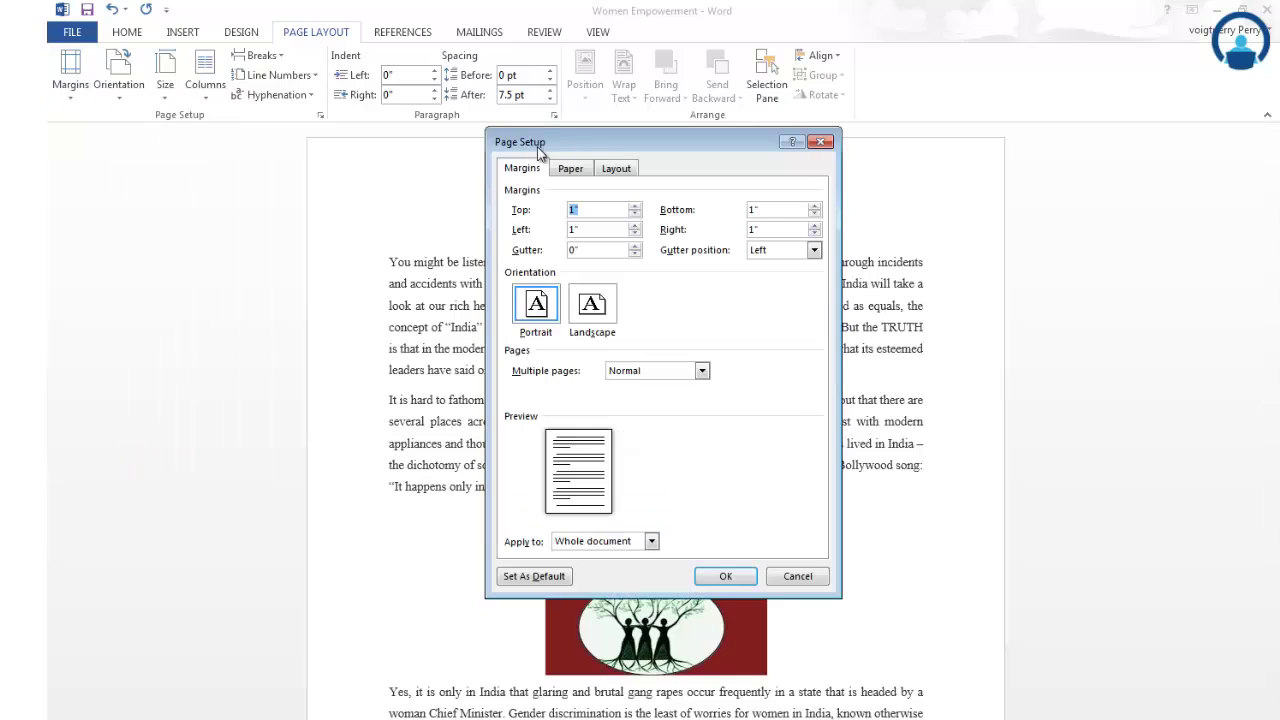
{"action": "left_click_drag", "start_coordinate": [579, 141], "coordinate": [562, 146]}
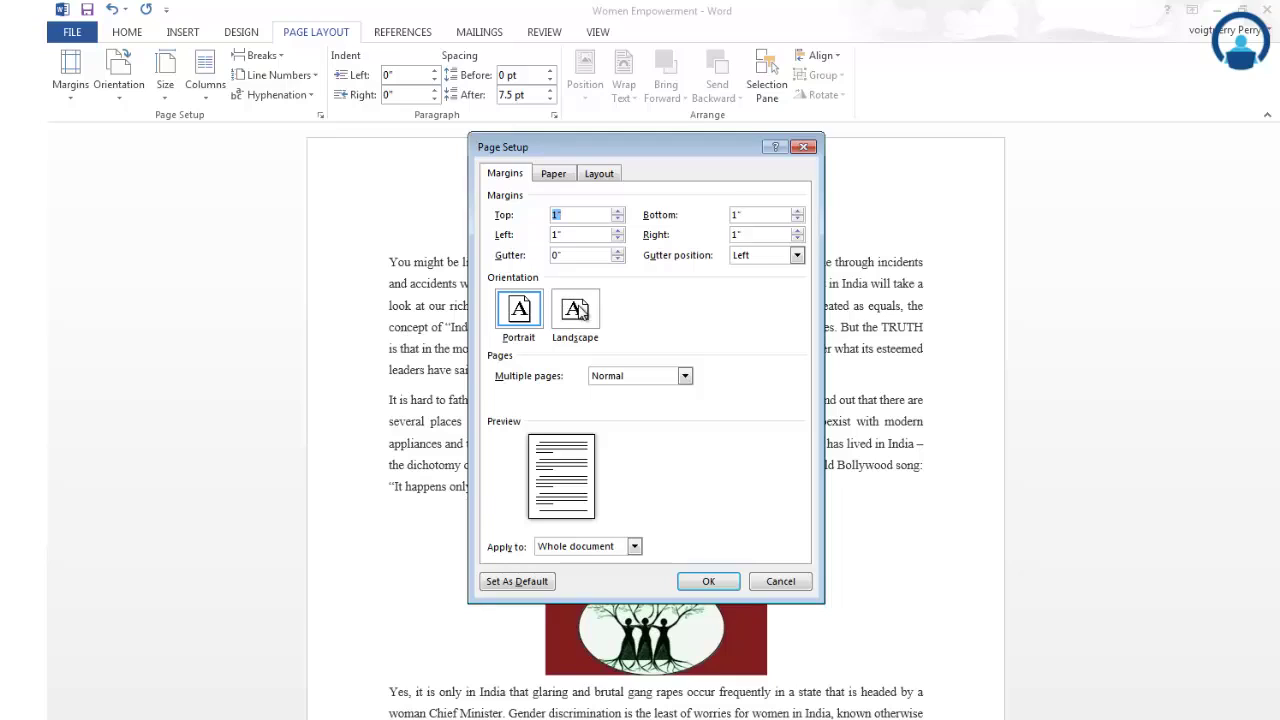
{"action": "left_click", "coordinate": [618, 251]}
{"action": "left_click", "coordinate": [618, 251]}
{"action": "left_click", "coordinate": [618, 251]}
{"action": "left_click", "coordinate": [618, 251]}
{"action": "left_click", "coordinate": [618, 251]}
{"action": "left_click", "coordinate": [618, 251]}
{"action": "left_click", "coordinate": [618, 251]}
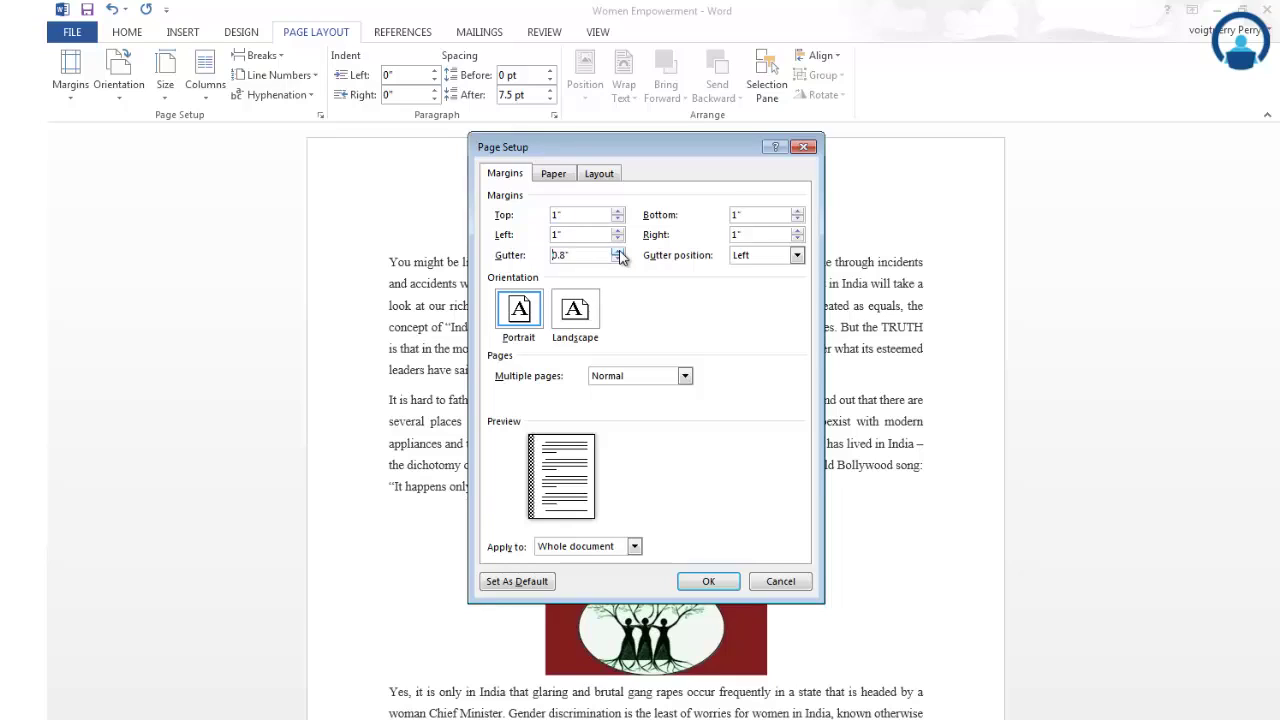
{"action": "left_click", "coordinate": [618, 251]}
{"action": "left_click", "coordinate": [618, 251]}
{"action": "left_click", "coordinate": [618, 251]}
{"action": "left_click", "coordinate": [618, 251]}
{"action": "left_click", "coordinate": [618, 251]}
{"action": "left_click", "coordinate": [618, 251]}
{"action": "left_click", "coordinate": [618, 251]}
{"action": "left_click", "coordinate": [618, 259]}
{"action": "left_click", "coordinate": [618, 259]}
{"action": "left_click", "coordinate": [618, 259]}
{"action": "left_click", "coordinate": [618, 259]}
{"action": "left_click", "coordinate": [708, 583]}
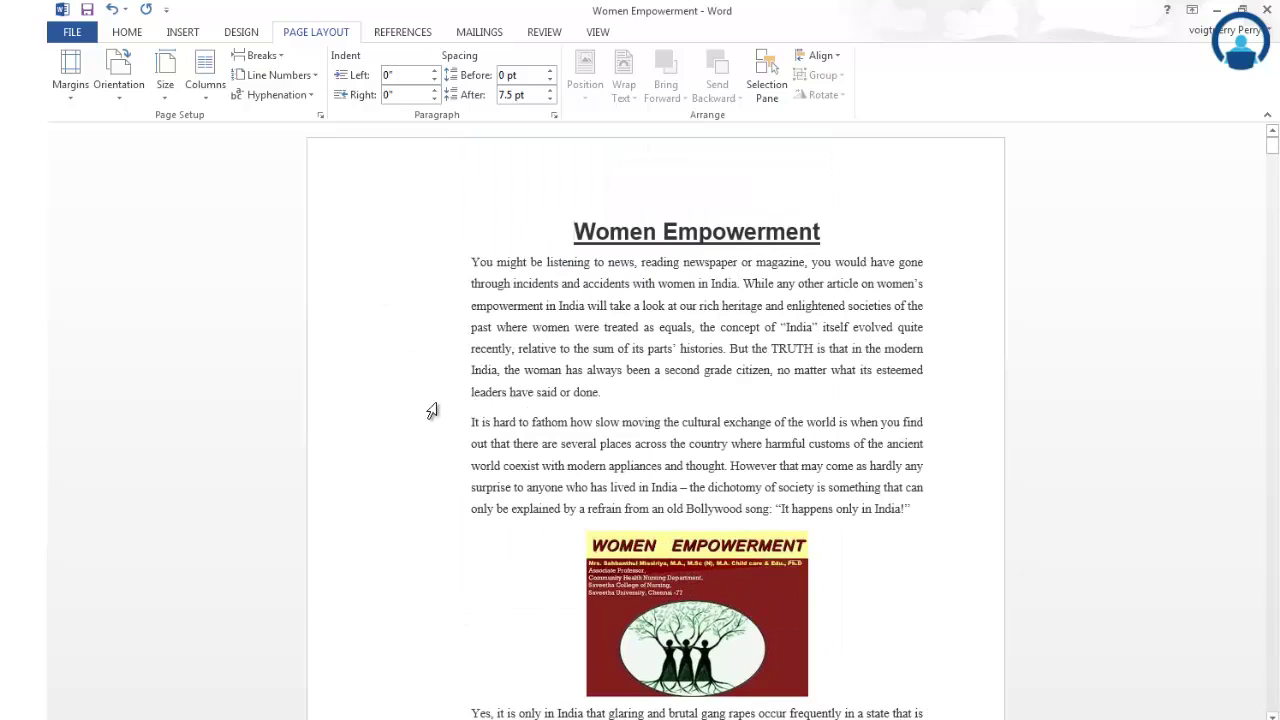
- Switch the document's page orientation to Landscape
{"action": "scroll", "coordinate": [432, 410], "scroll_direction": "down", "scroll_amount": 2}
{"action": "scroll", "coordinate": [420, 409], "scroll_direction": "up", "scroll_amount": 2}
{"action": "scroll", "coordinate": [348, 698], "scroll_direction": "down", "scroll_amount": 2}
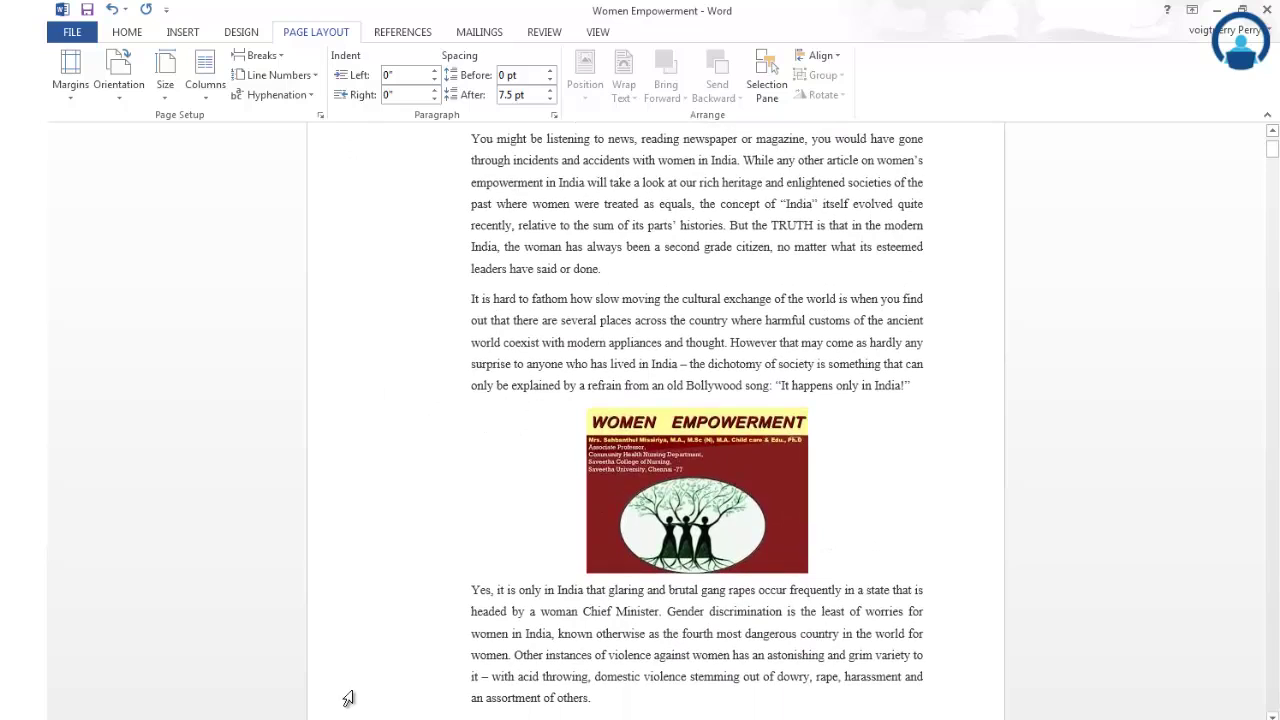
{"action": "scroll", "coordinate": [400, 543], "scroll_direction": "up", "scroll_amount": 2}
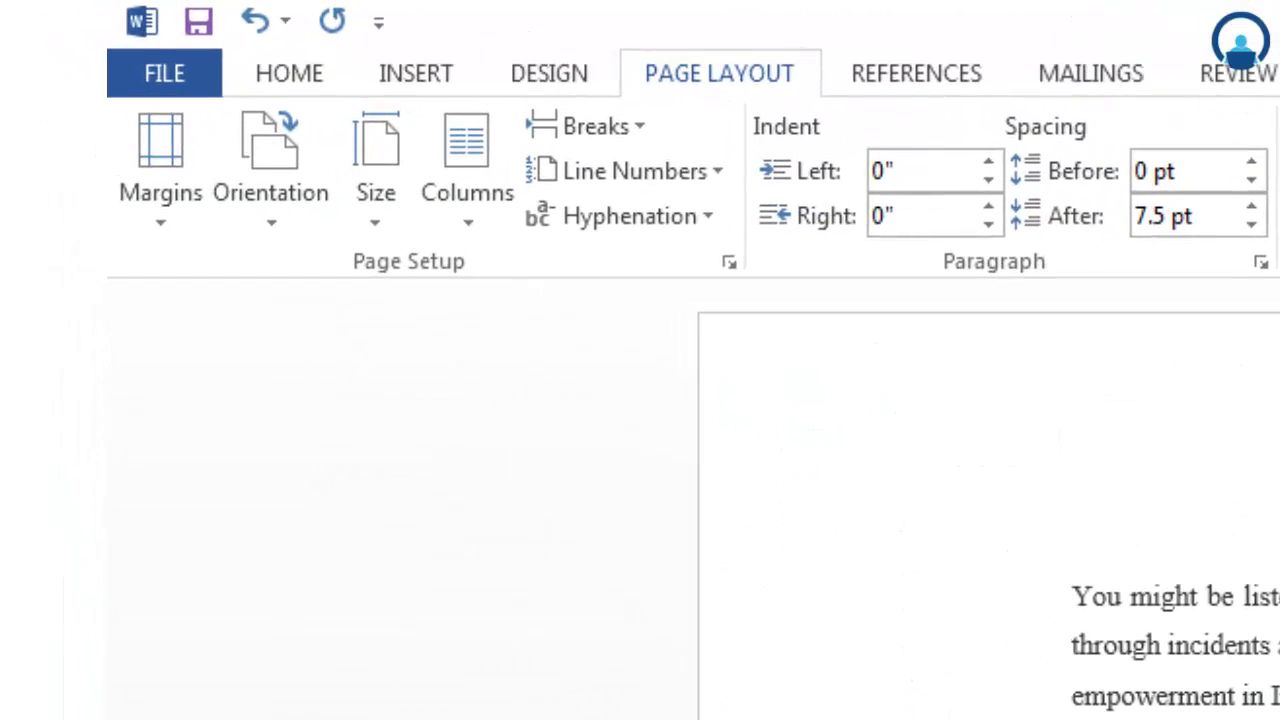
{"action": "left_click", "coordinate": [270, 238]}
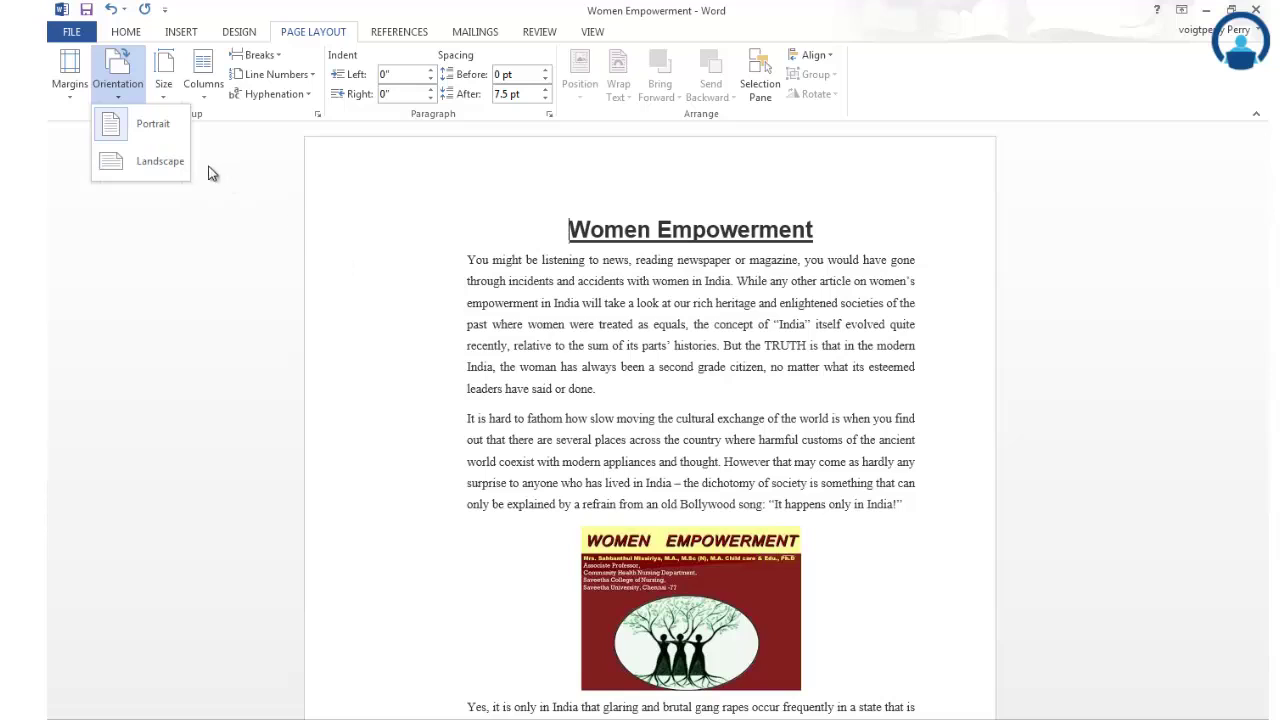
{"action": "left_click", "coordinate": [166, 172]}
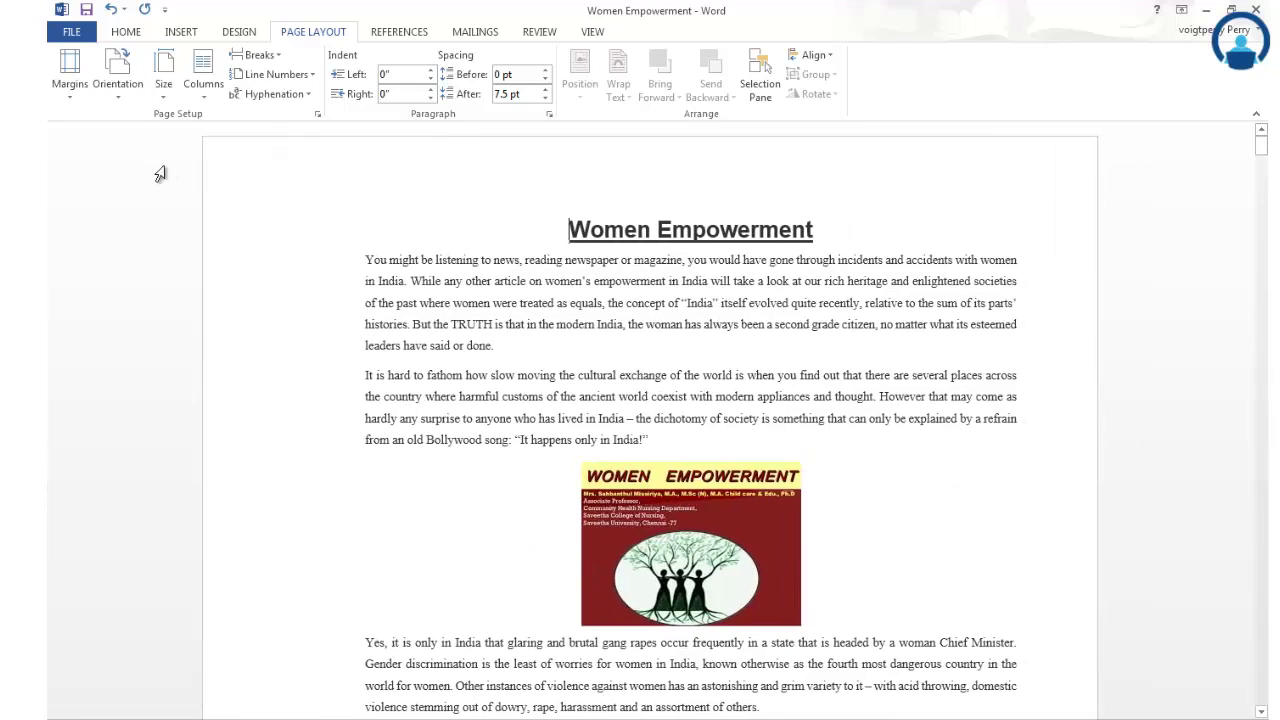
- Set the document's page orientation back to Portrait
{"action": "scroll", "coordinate": [582, 420], "scroll_direction": "down", "scroll_amount": 3}
{"action": "scroll", "coordinate": [582, 420], "scroll_direction": "up", "scroll_amount": 5}
{"action": "scroll", "coordinate": [660, 650], "scroll_direction": "down", "scroll_amount": 4}
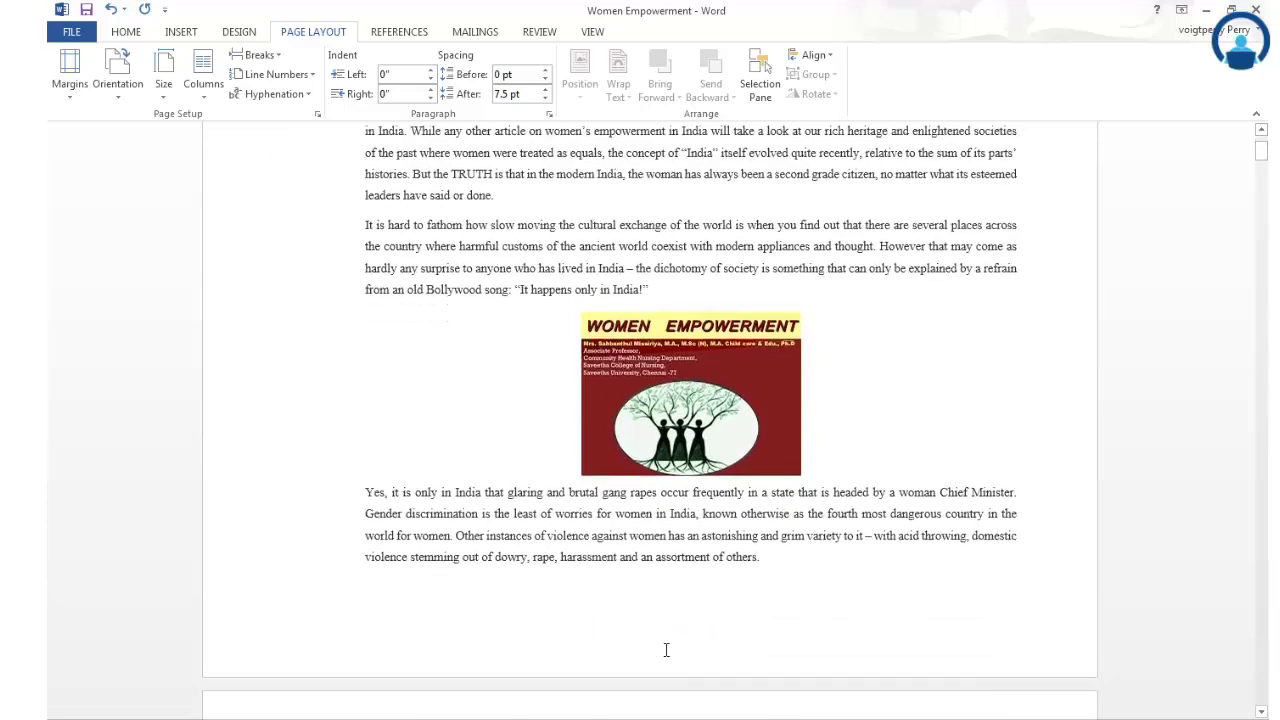
{"action": "scroll", "coordinate": [240, 226], "scroll_direction": "up", "scroll_amount": 4}
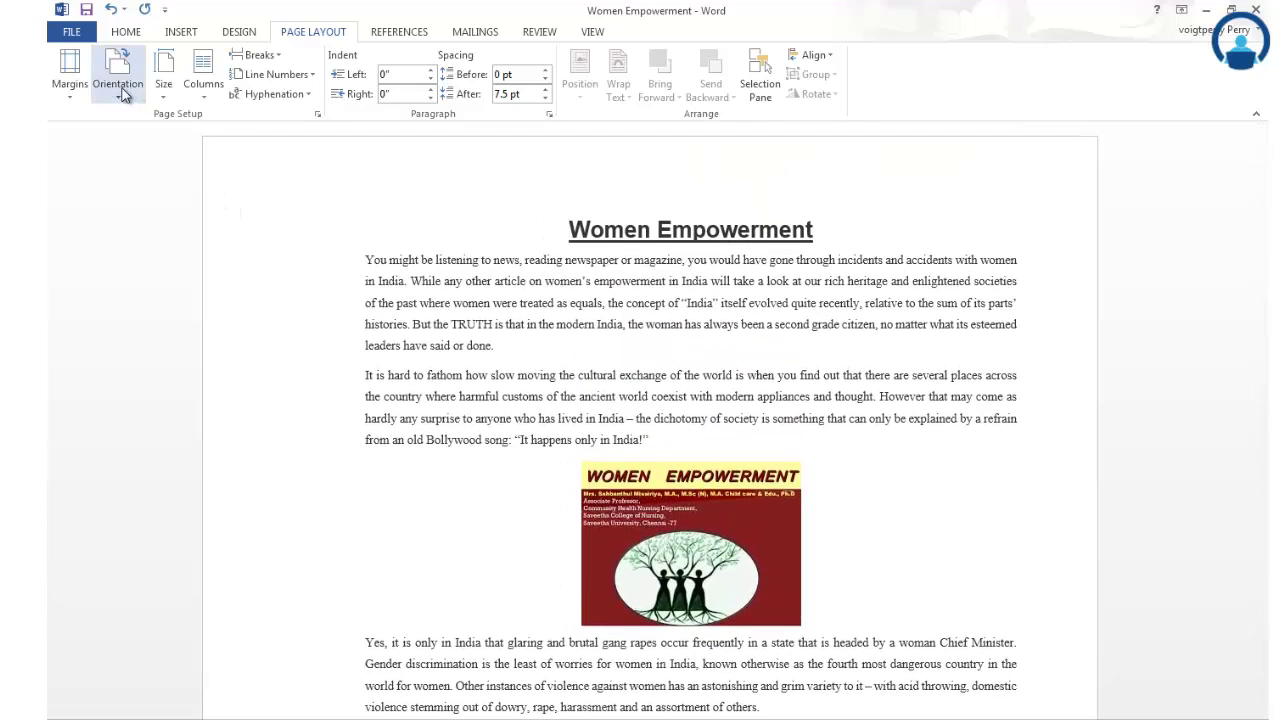
{"action": "left_click", "coordinate": [120, 85]}
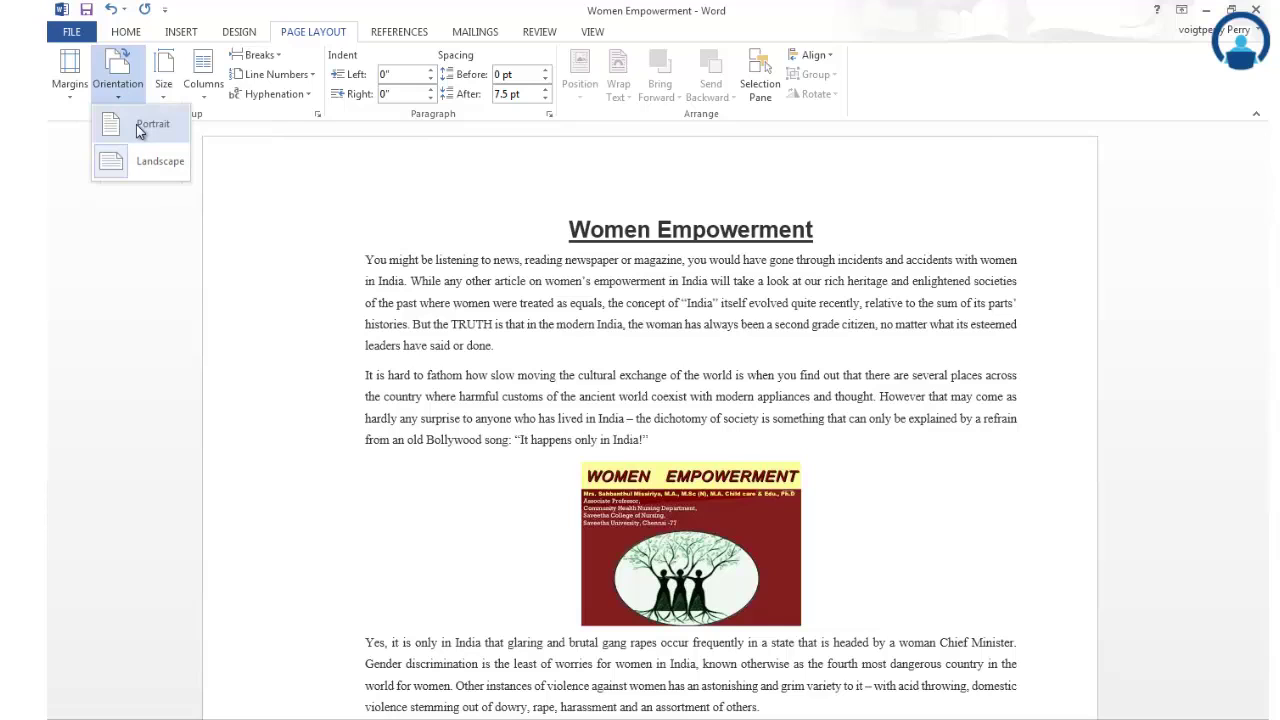
{"action": "left_click", "coordinate": [140, 130]}
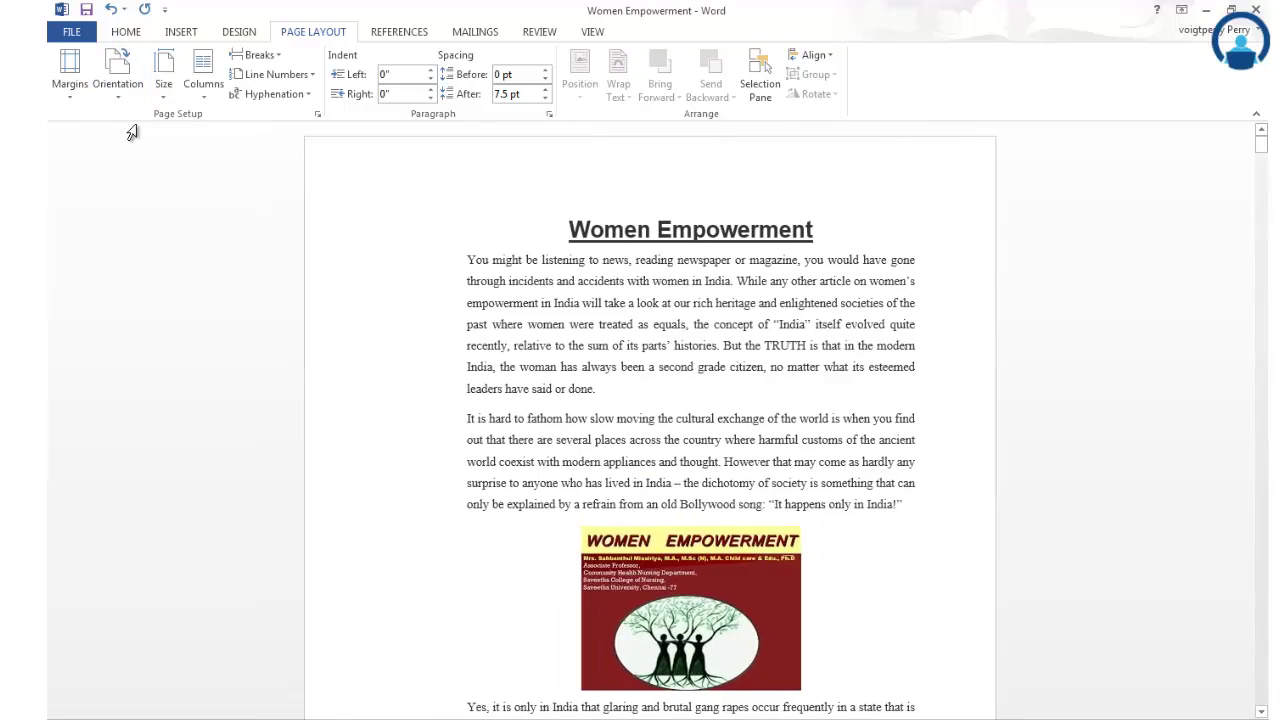
{"action": "scroll", "coordinate": [490, 465], "scroll_direction": "down", "scroll_amount": 15}
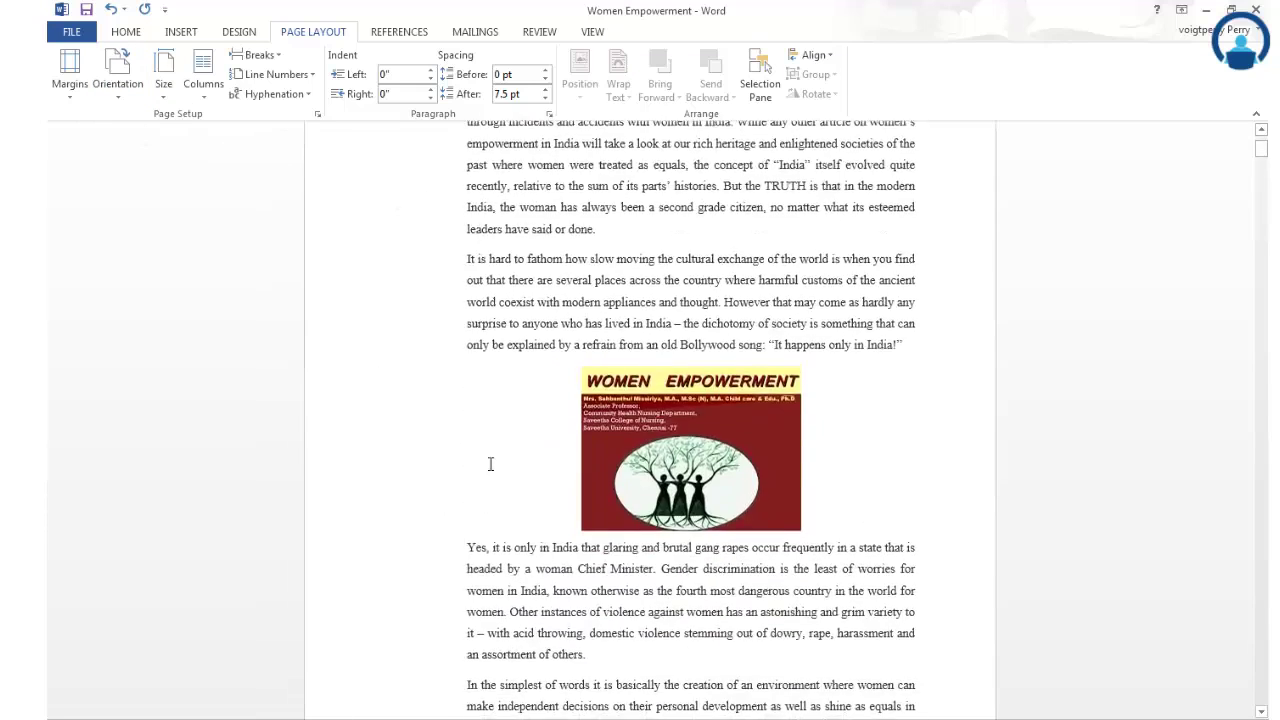
{"action": "scroll", "coordinate": [487, 470], "scroll_direction": "up", "scroll_amount": 10}
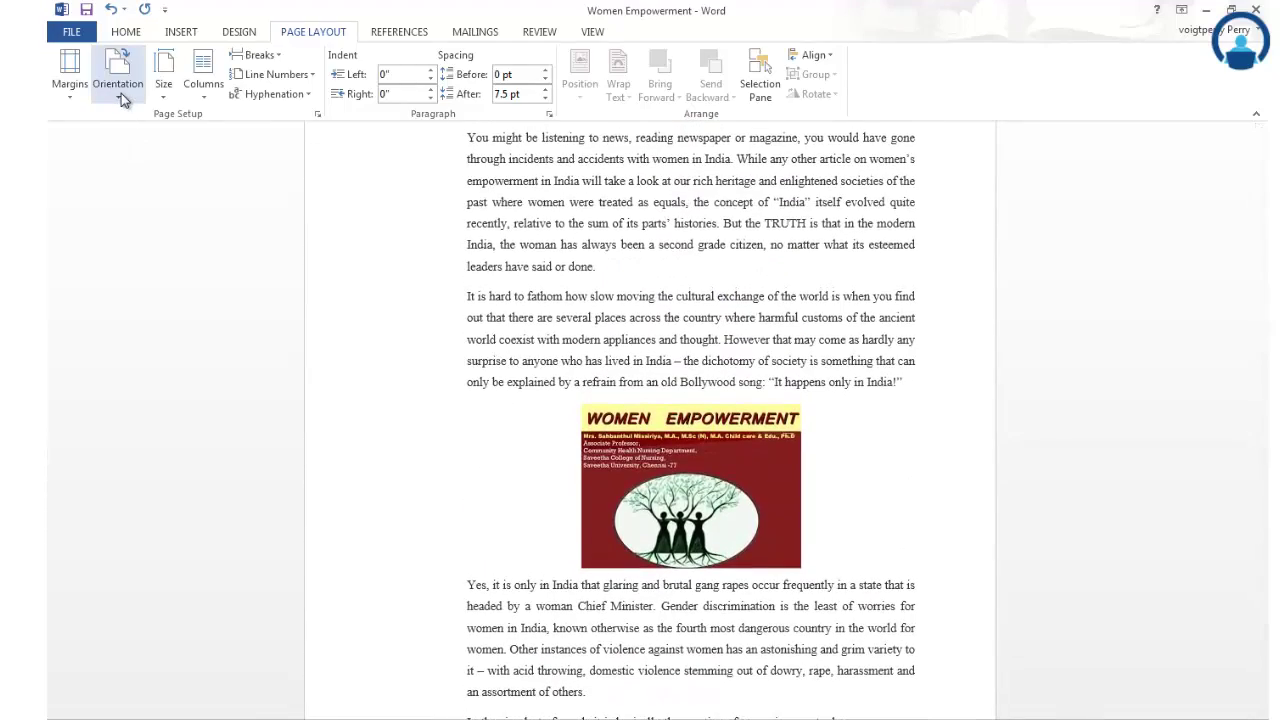
{"action": "scroll", "coordinate": [110, 90], "scroll_direction": "up", "scroll_amount": 2}
{"action": "left_click", "coordinate": [112, 88]}
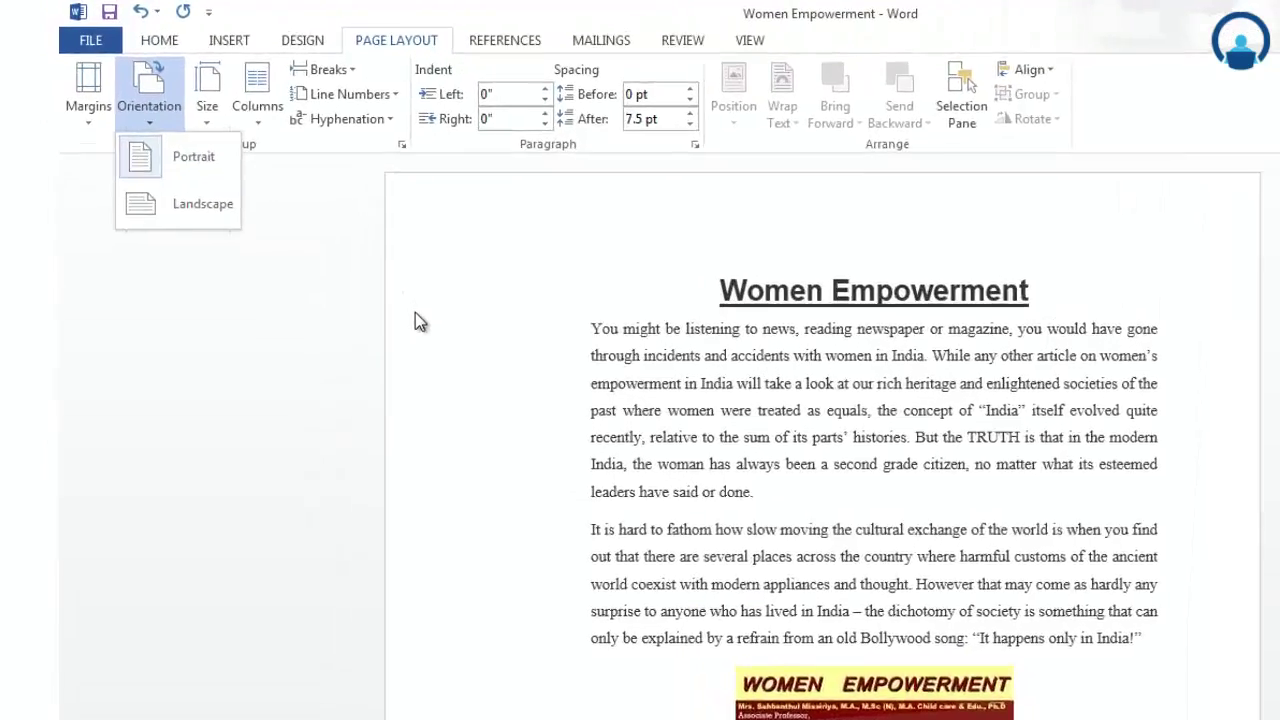
{"action": "left_click", "coordinate": [410, 312]}
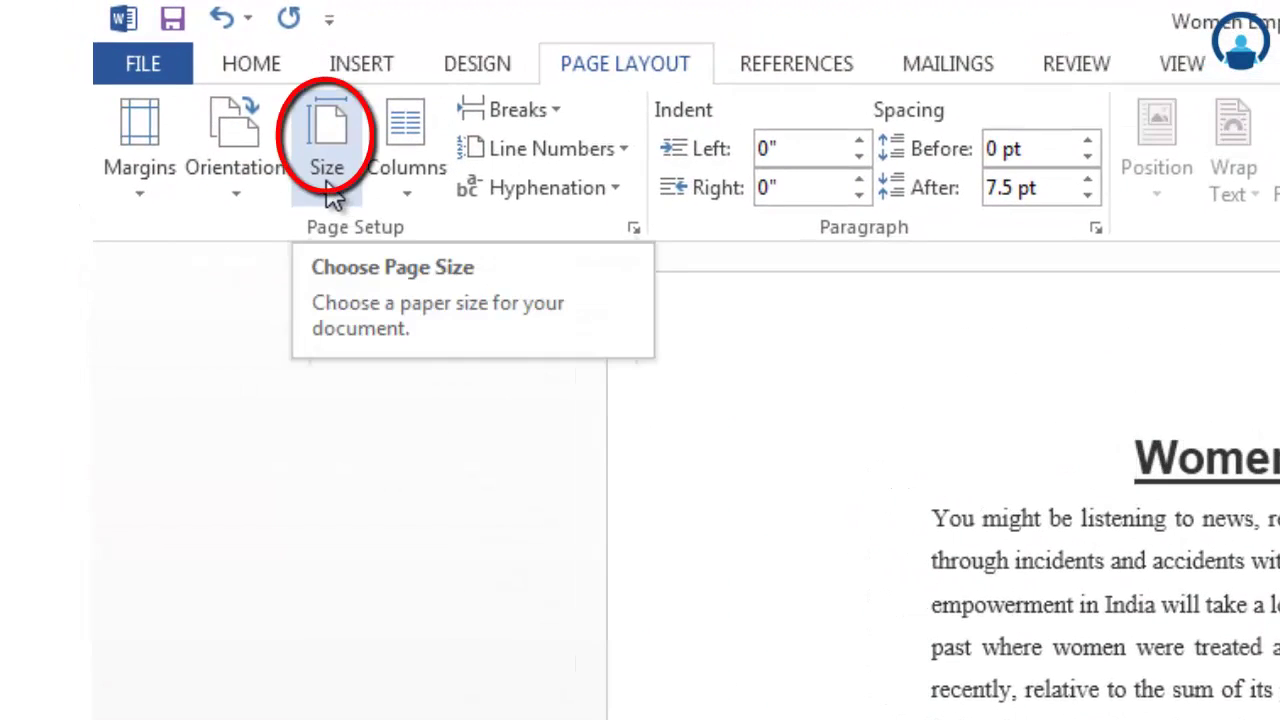
- Change the document's paper size to A4 (8.27" x 11.69")
{"action": "left_click", "coordinate": [330, 190]}
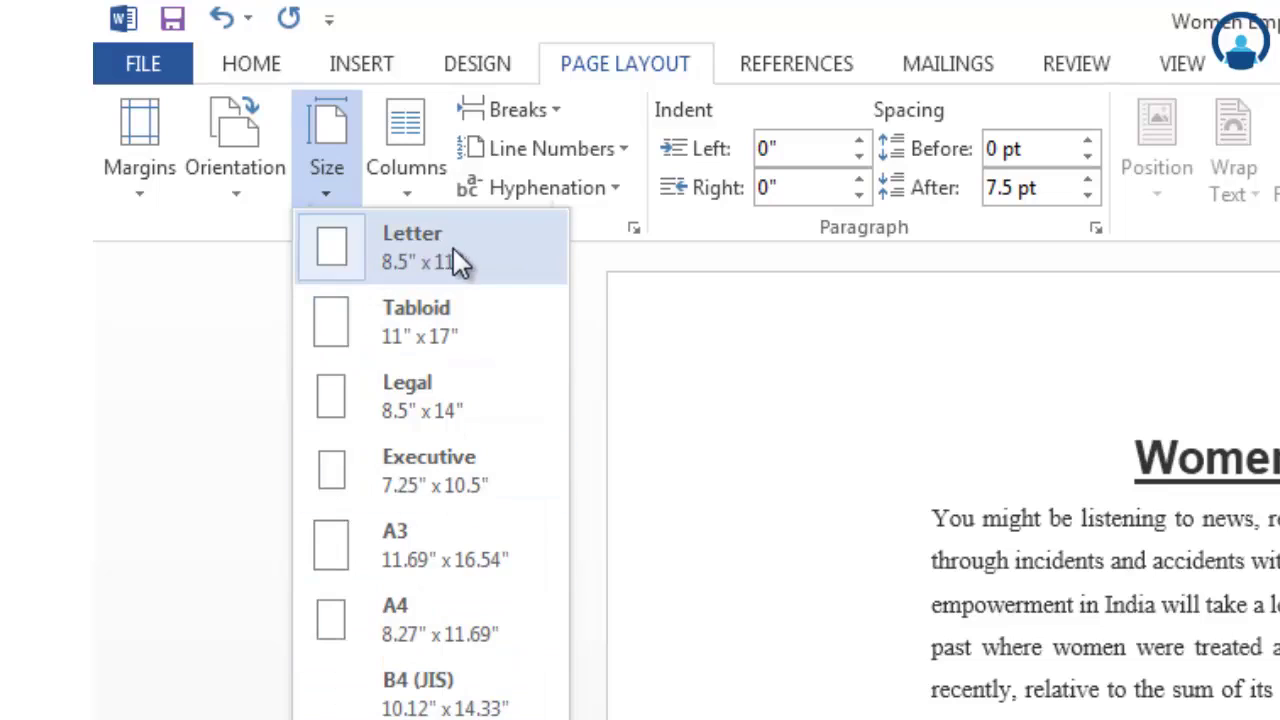
{"action": "left_click", "coordinate": [453, 621]}
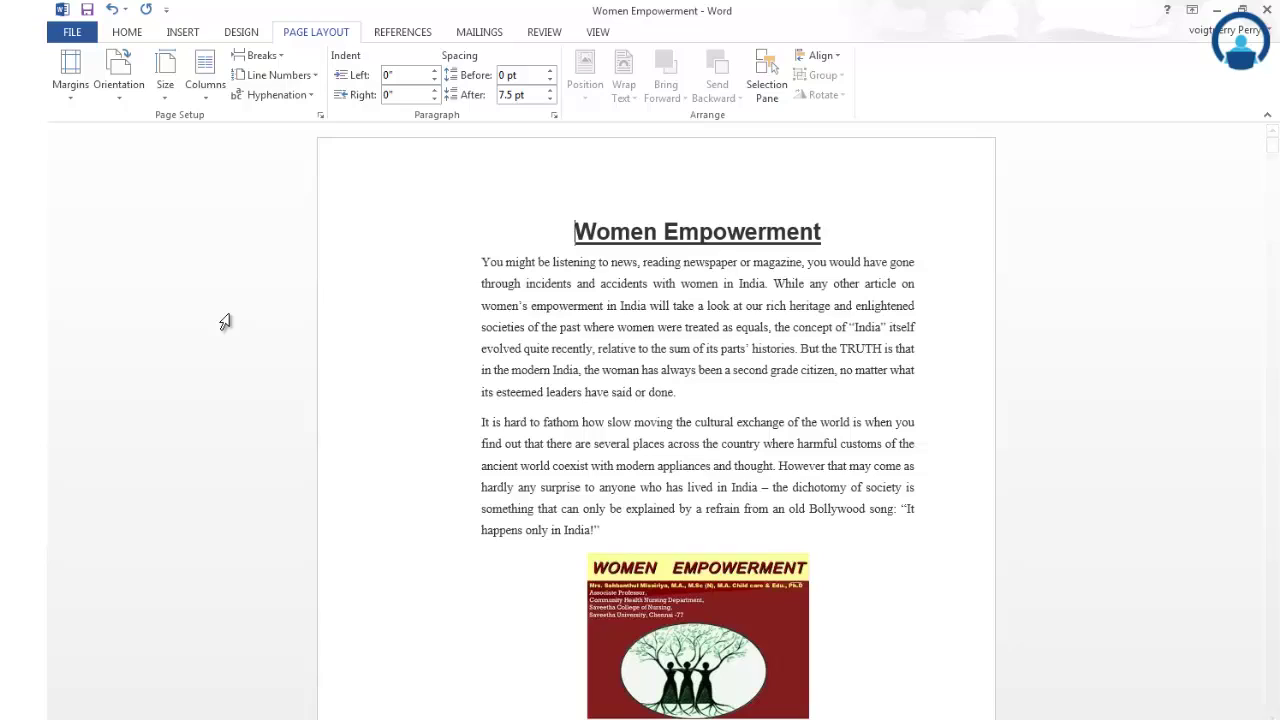
- Examine the additional paper sizes in Page Setup, down to Custom size, and close the dialog without changing anything
{"action": "left_click", "coordinate": [157, 98]}
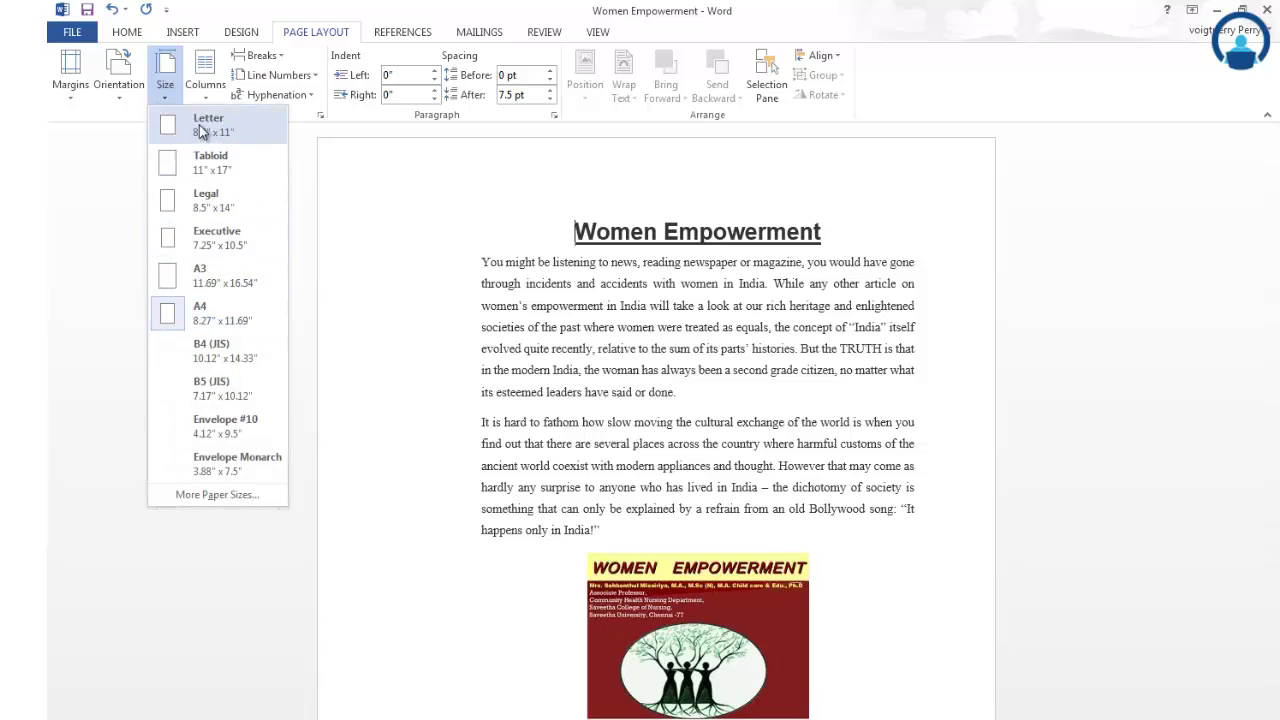
{"action": "left_click", "coordinate": [228, 493]}
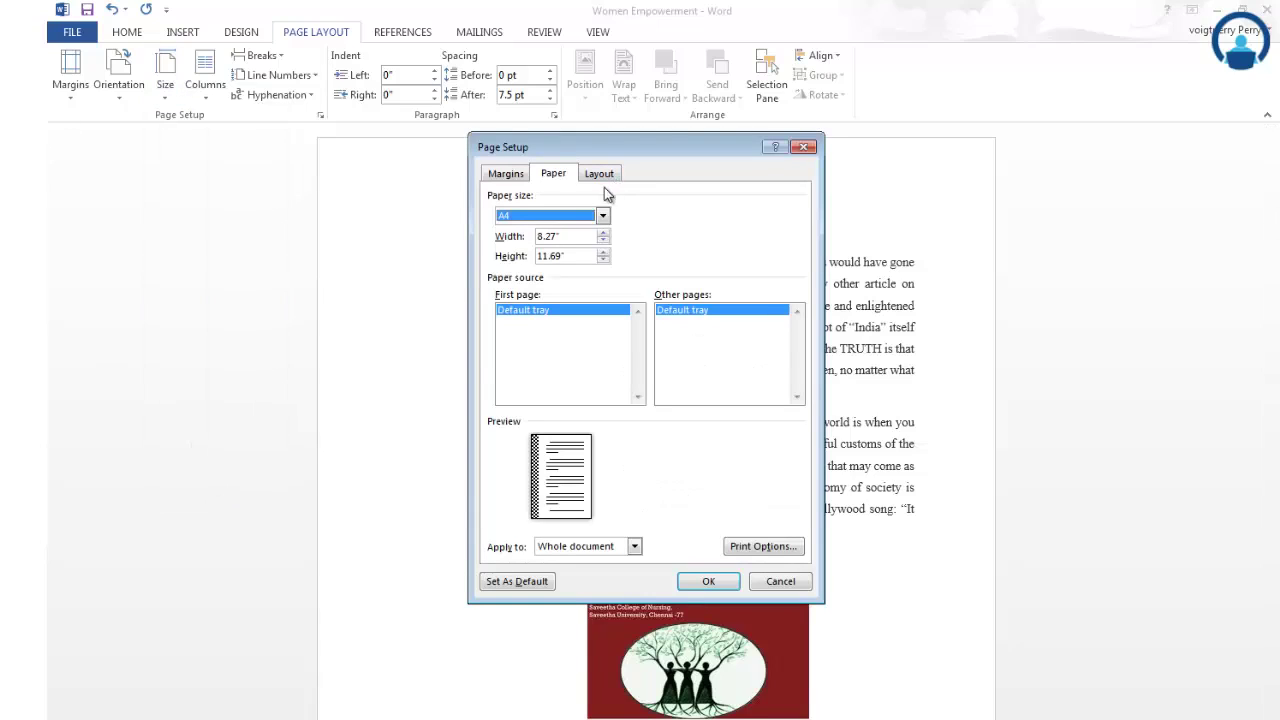
{"action": "left_click", "coordinate": [603, 216]}
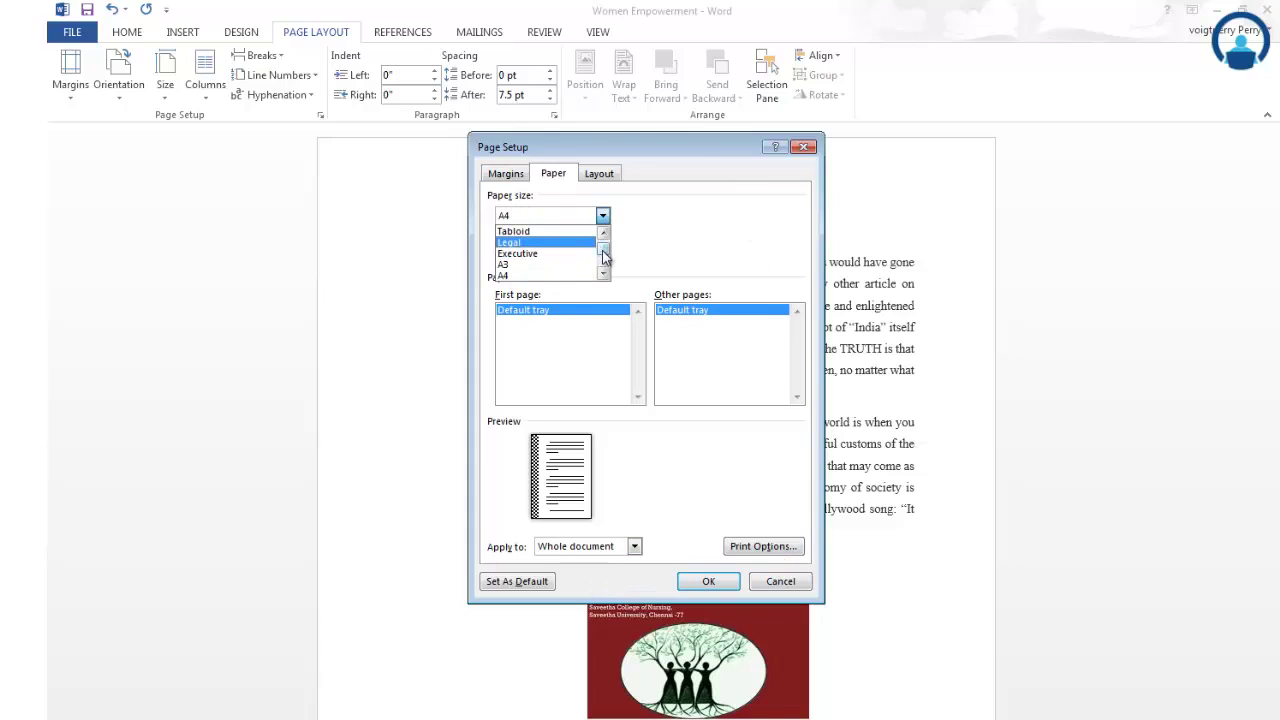
{"action": "left_click_drag", "start_coordinate": [605, 258], "coordinate": [607, 268]}
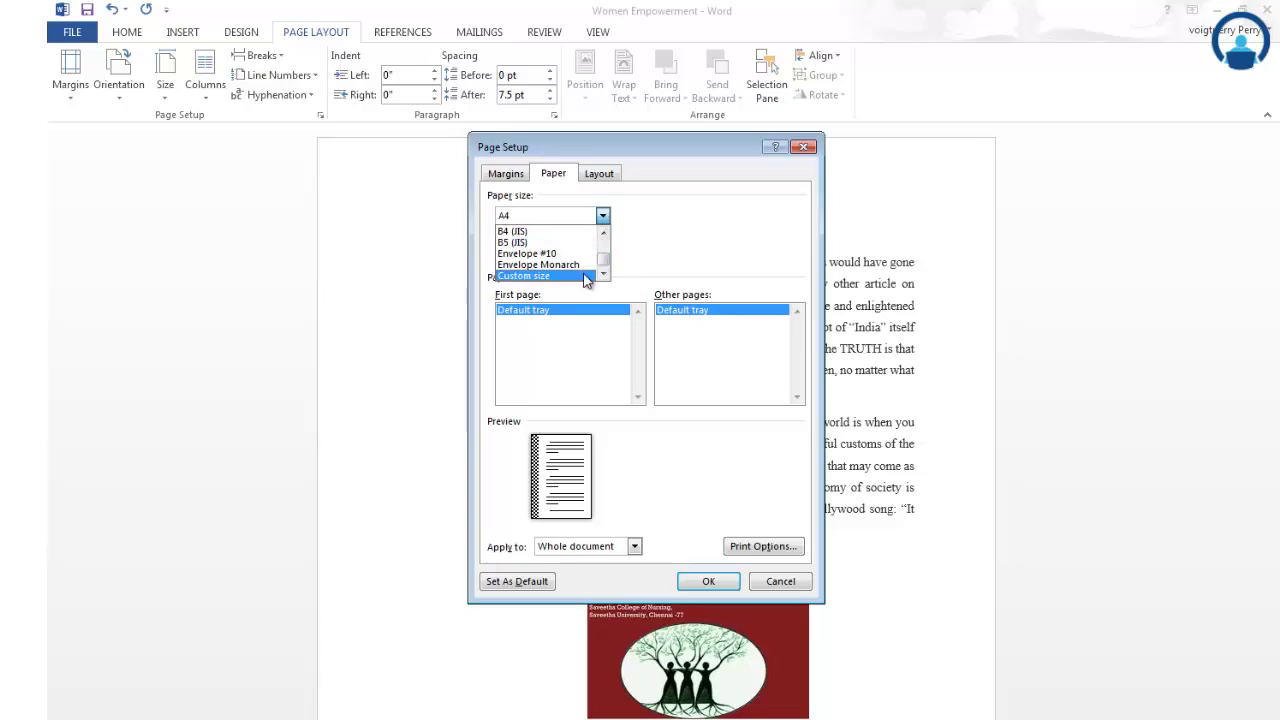
{"action": "left_click", "coordinate": [661, 232]}
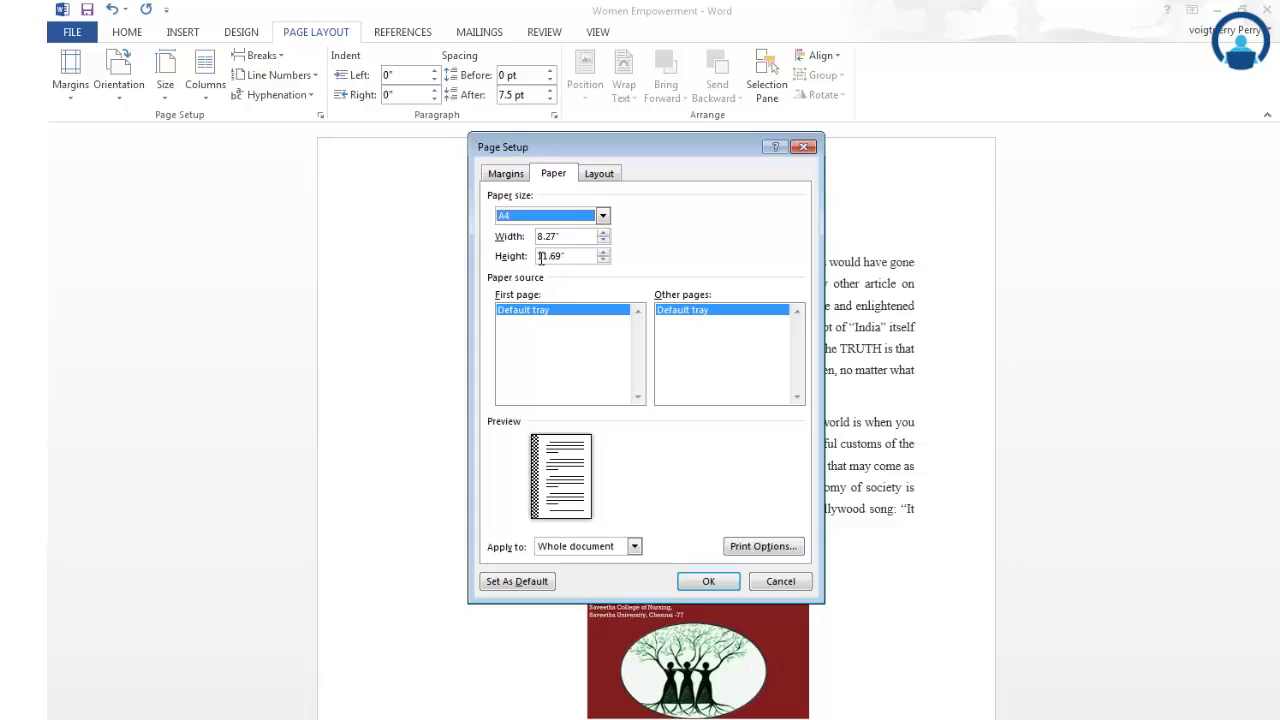
{"action": "left_click", "coordinate": [803, 148]}
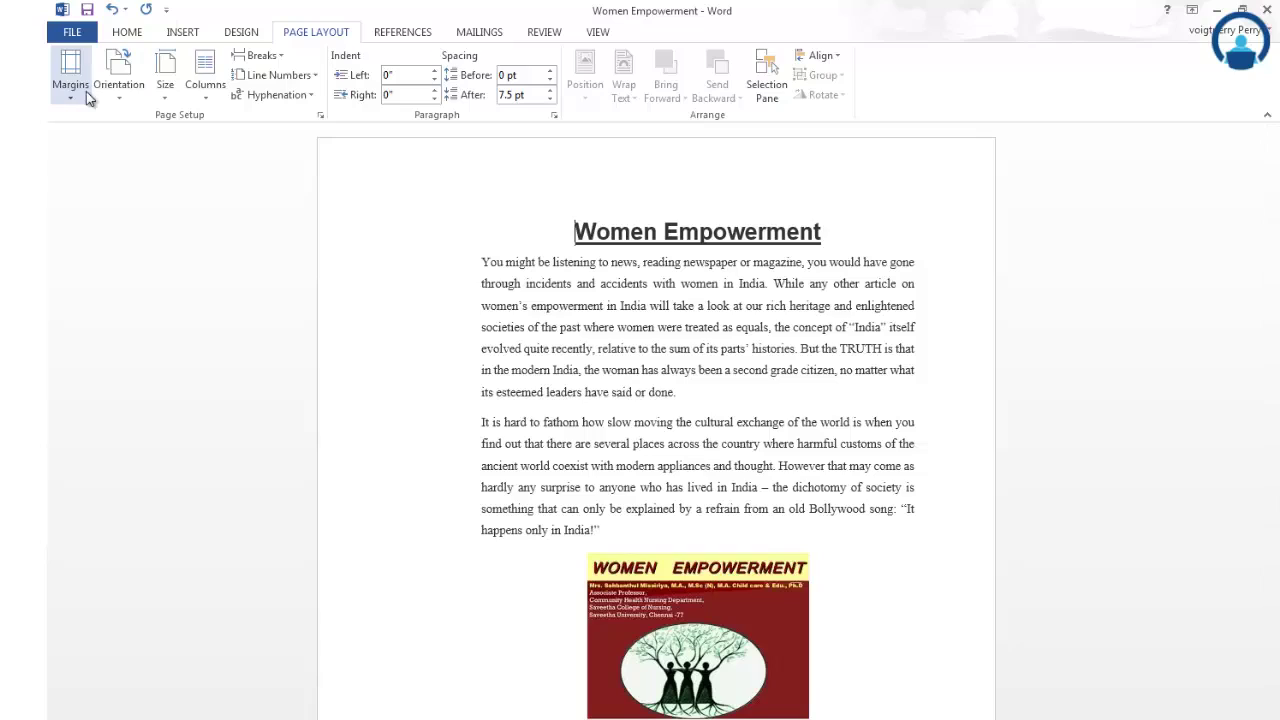
- Open the document's print settings with the preview, and examine the collation and orientation options without changing them
{"action": "left_click", "coordinate": [73, 33]}
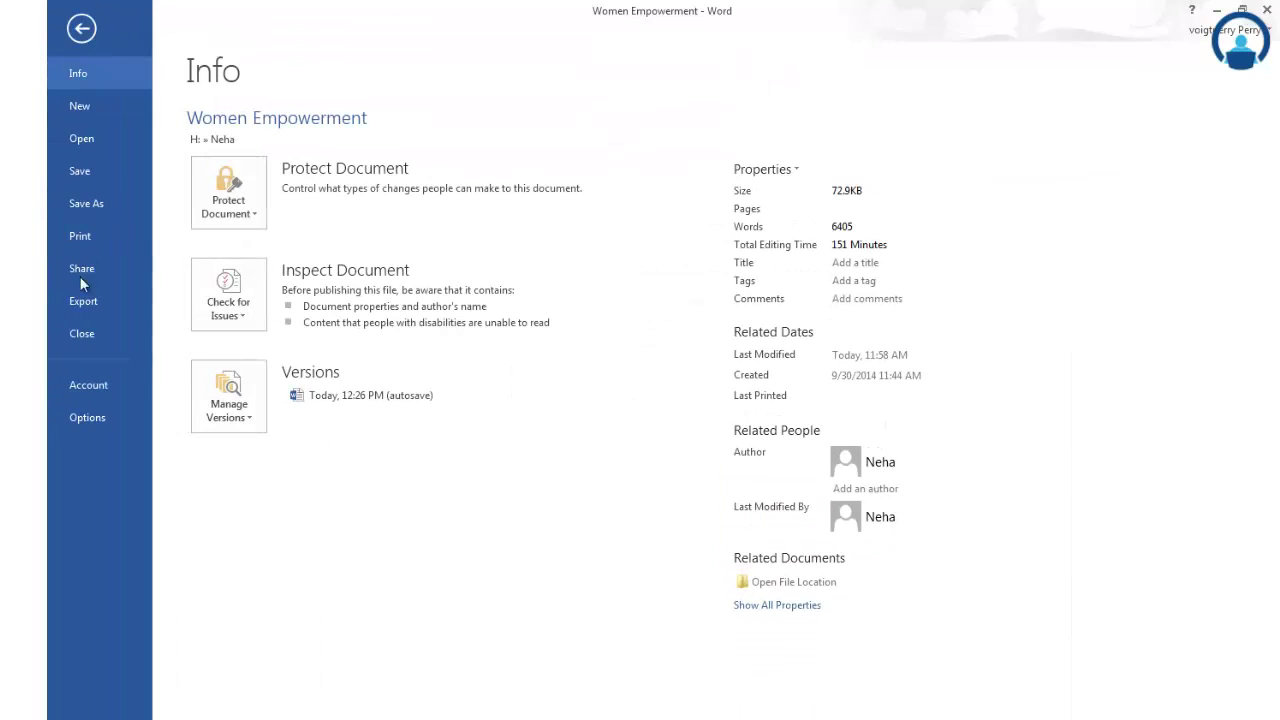
{"action": "left_click", "coordinate": [80, 236]}
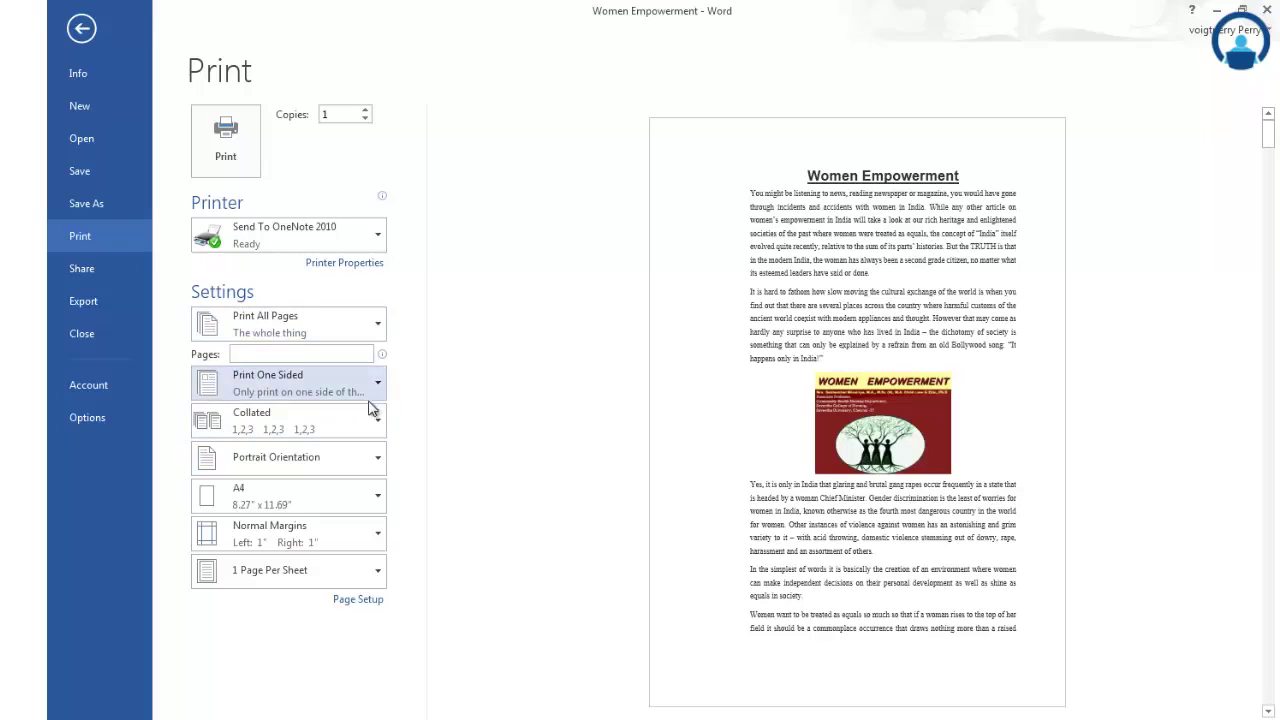
{"action": "left_click", "coordinate": [373, 424]}
{"action": "left_click", "coordinate": [480, 410]}
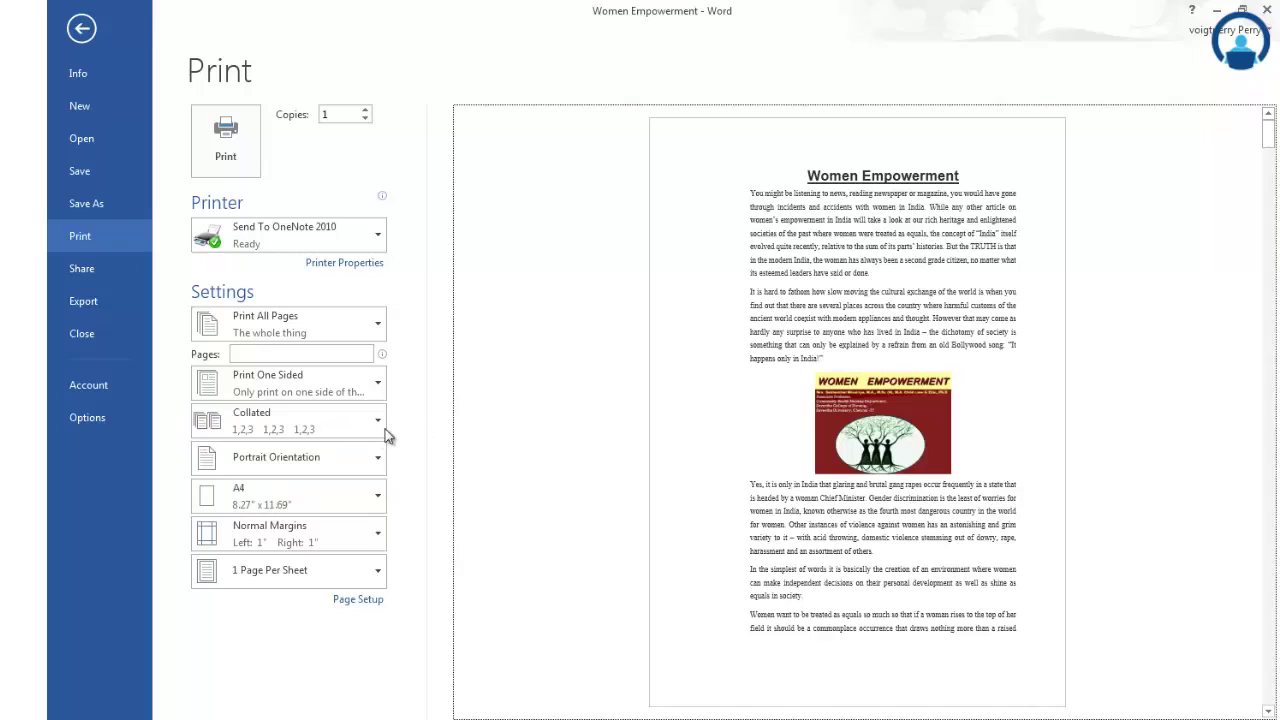
{"action": "left_click", "coordinate": [373, 463]}
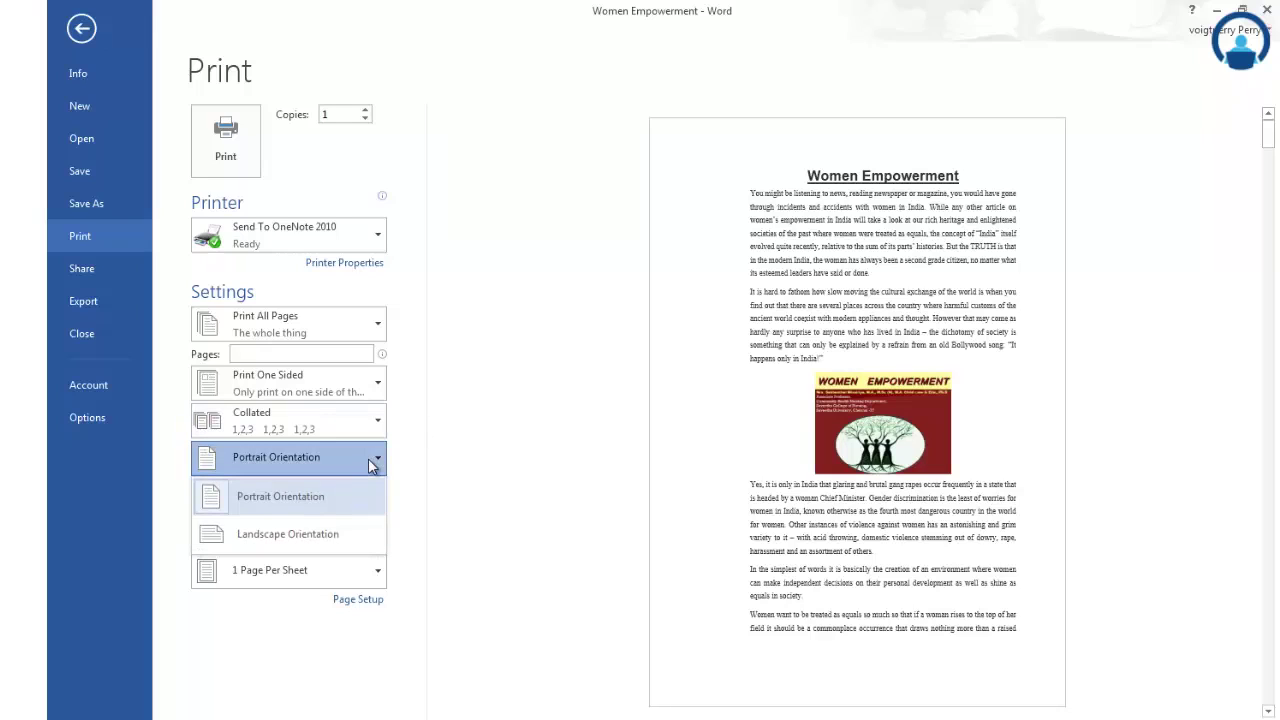
{"action": "left_click", "coordinate": [465, 431]}
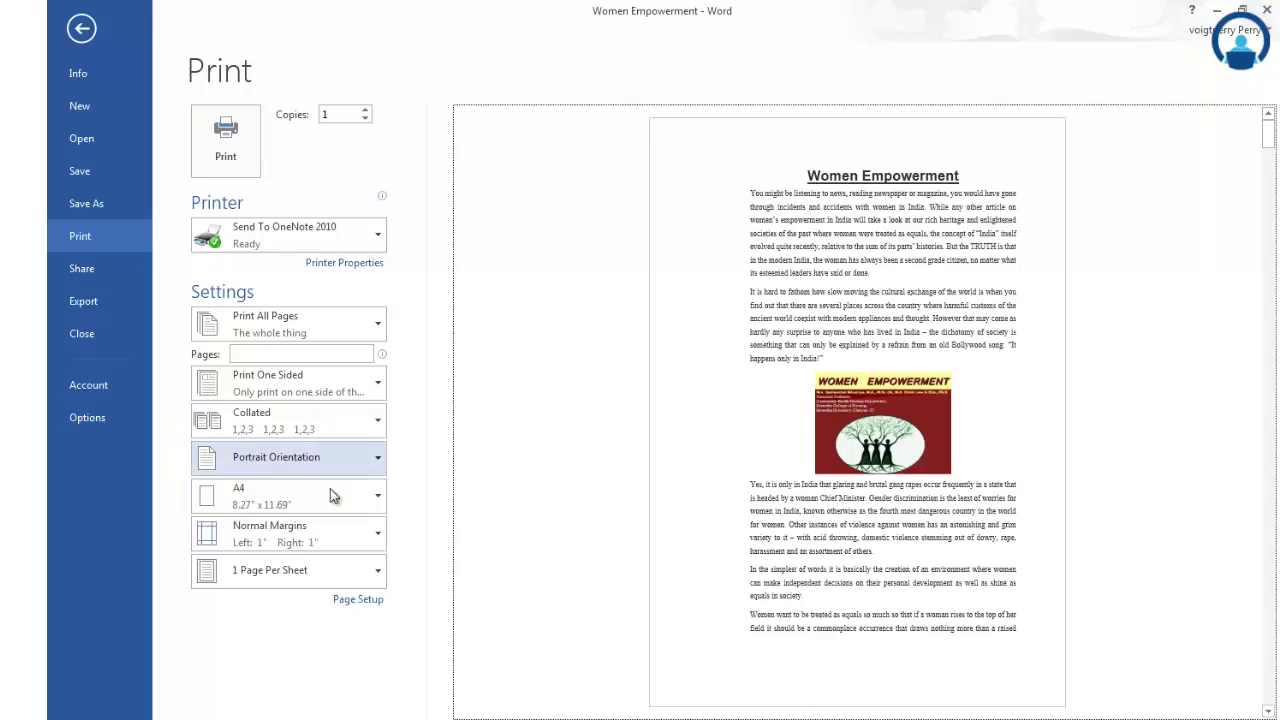